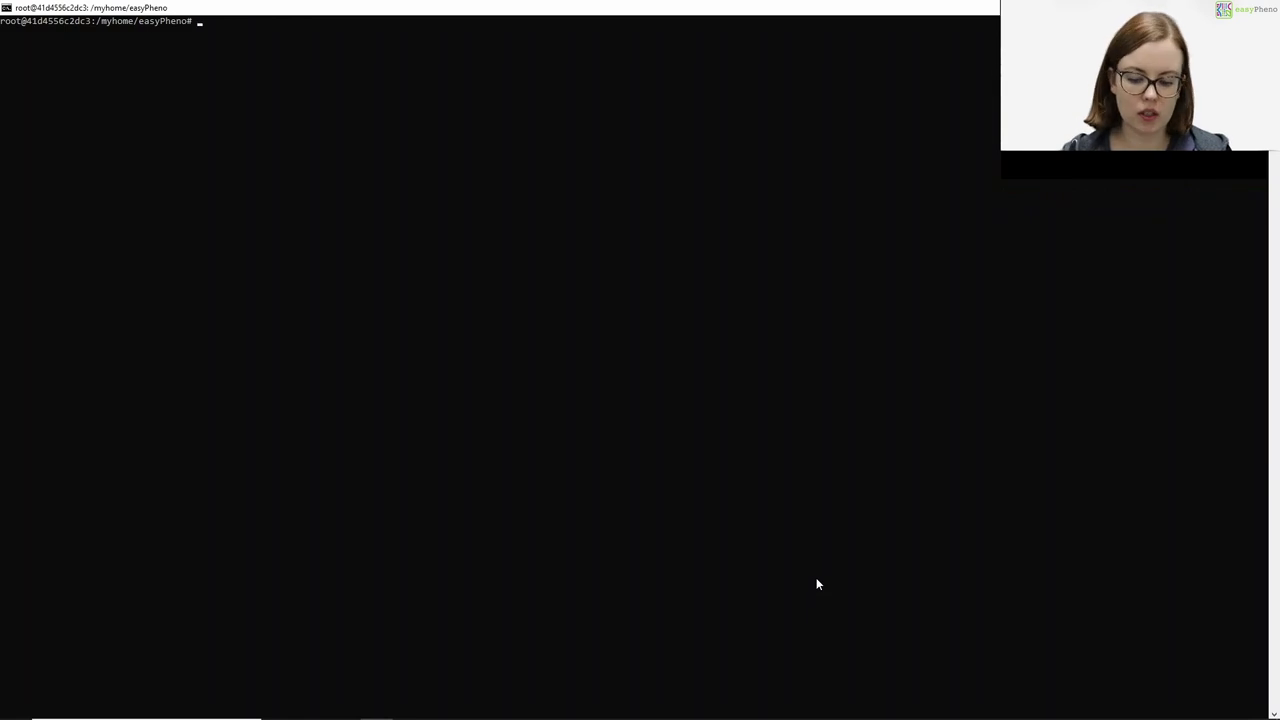
- Enter the run_synthetic_phenotypes command with --data_dir ./docs/source/tutorials/tutorial_data/ and --genotype_matrix x_matrix.h5
text(python3 -m eas)
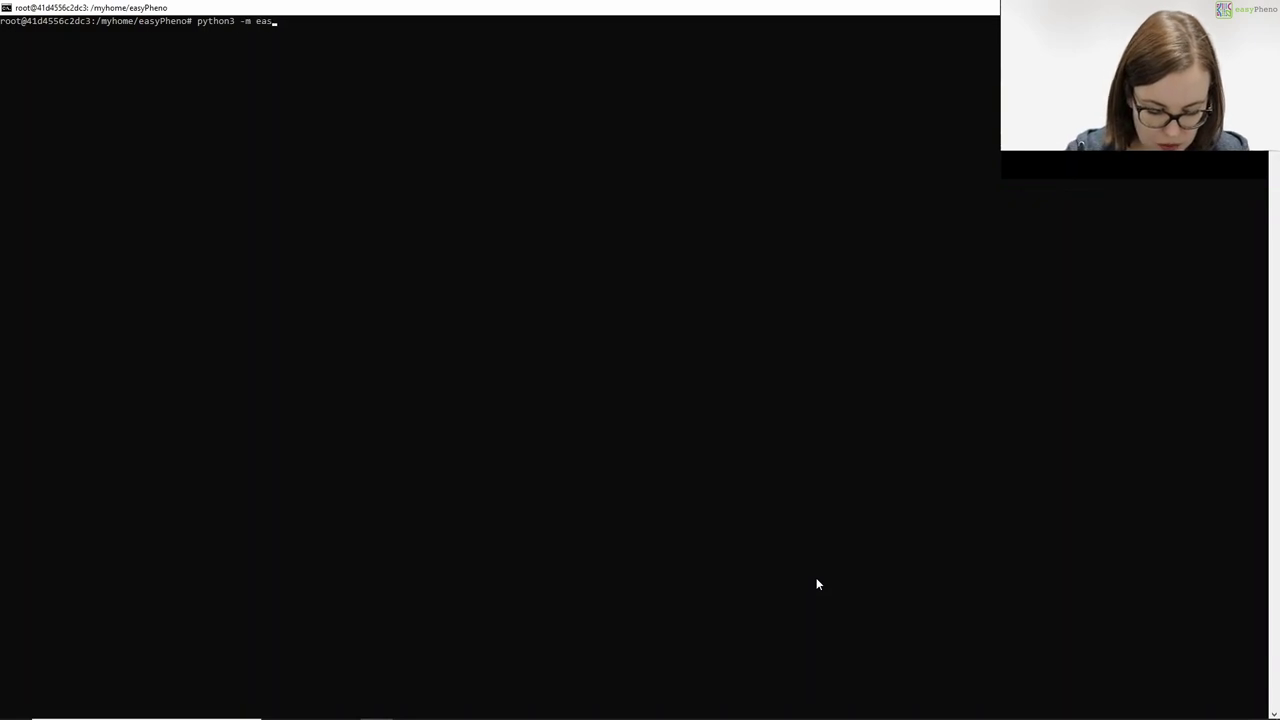
text(ypheno)
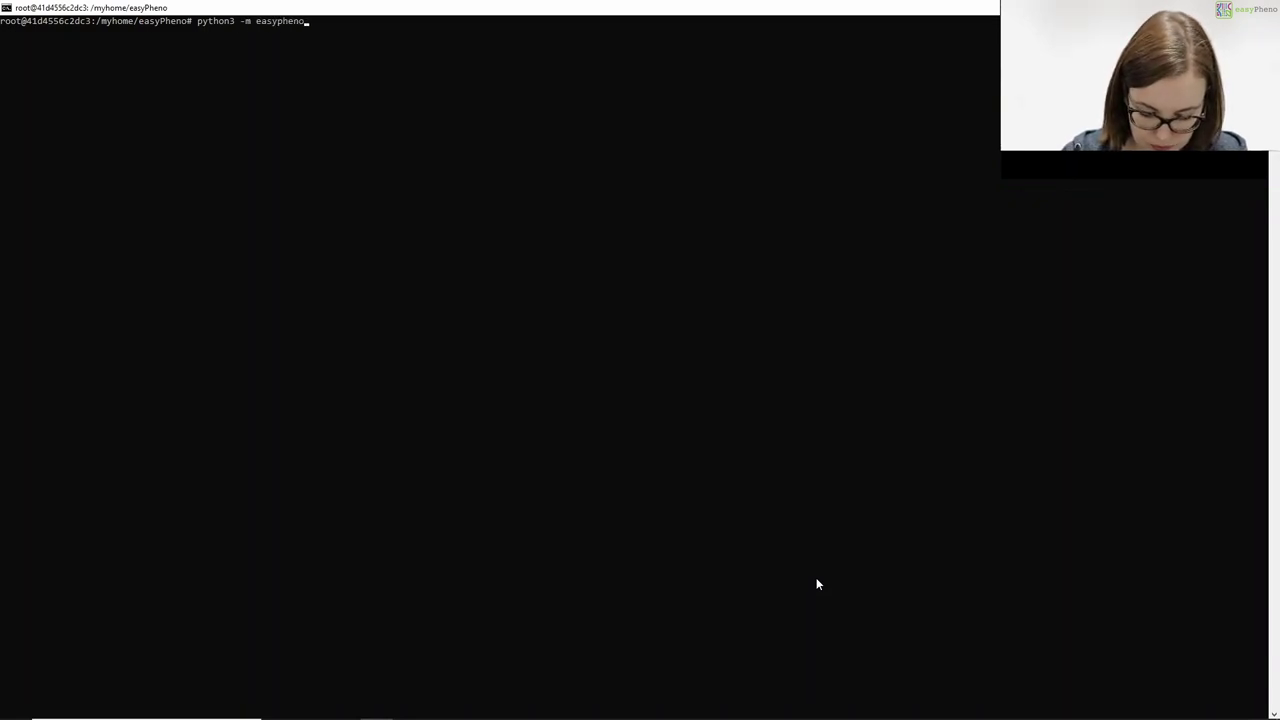
text(.simulate)
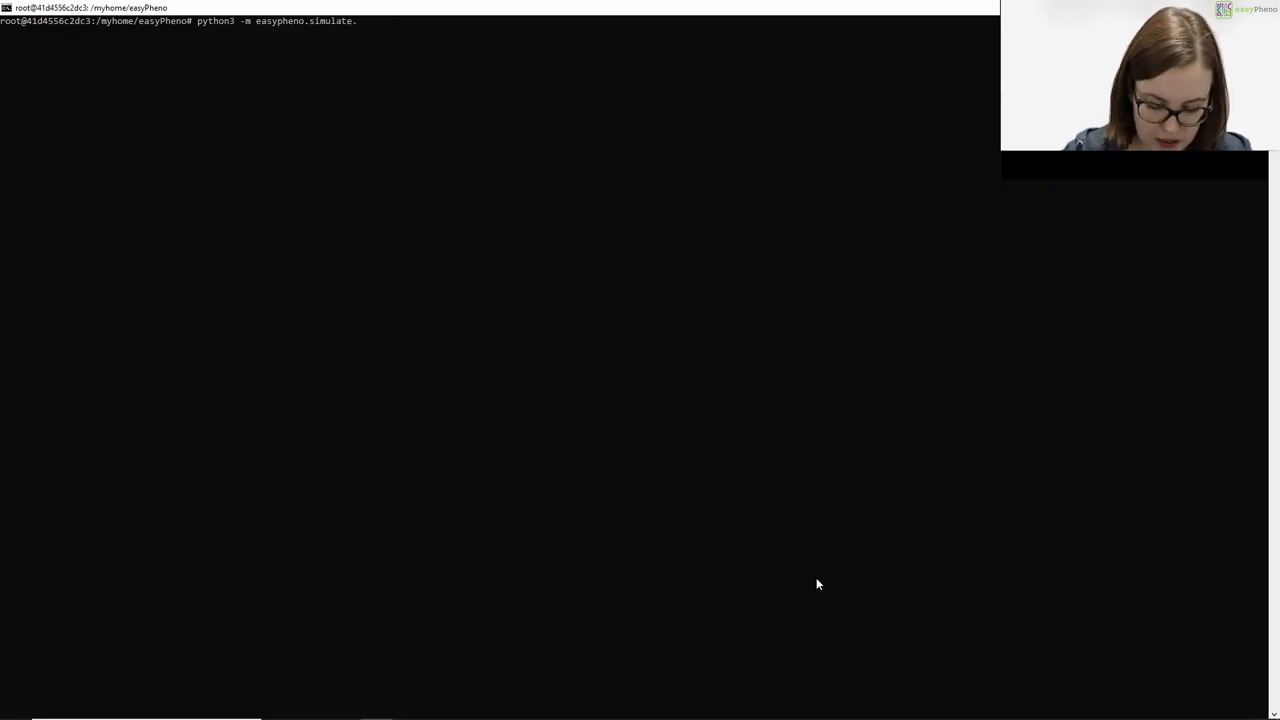
text(.run_syn)
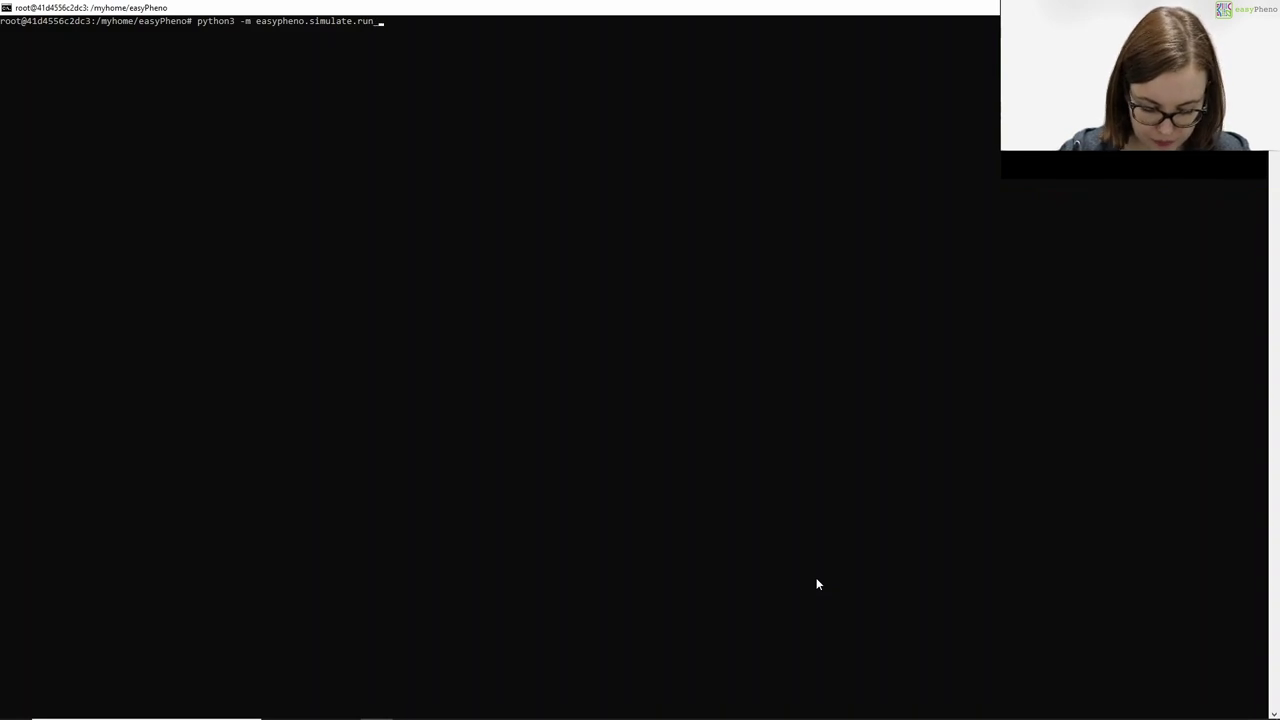
text(thetic)
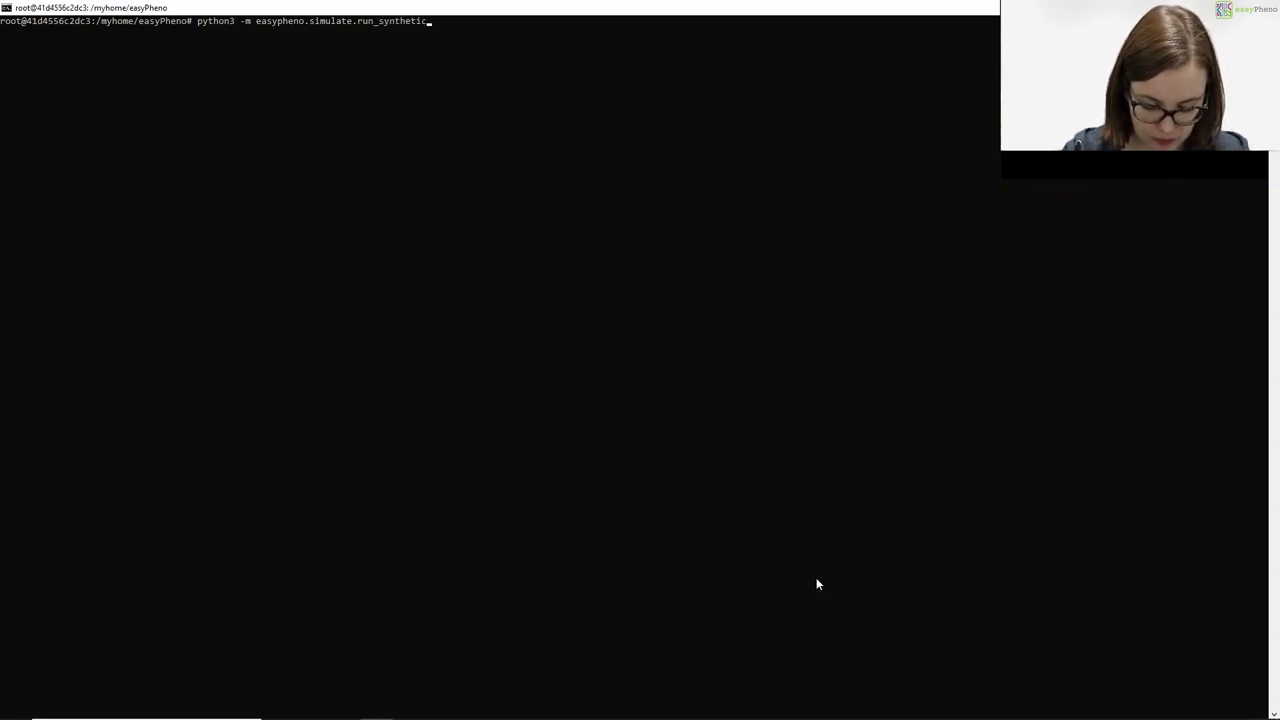
text(_pheno)
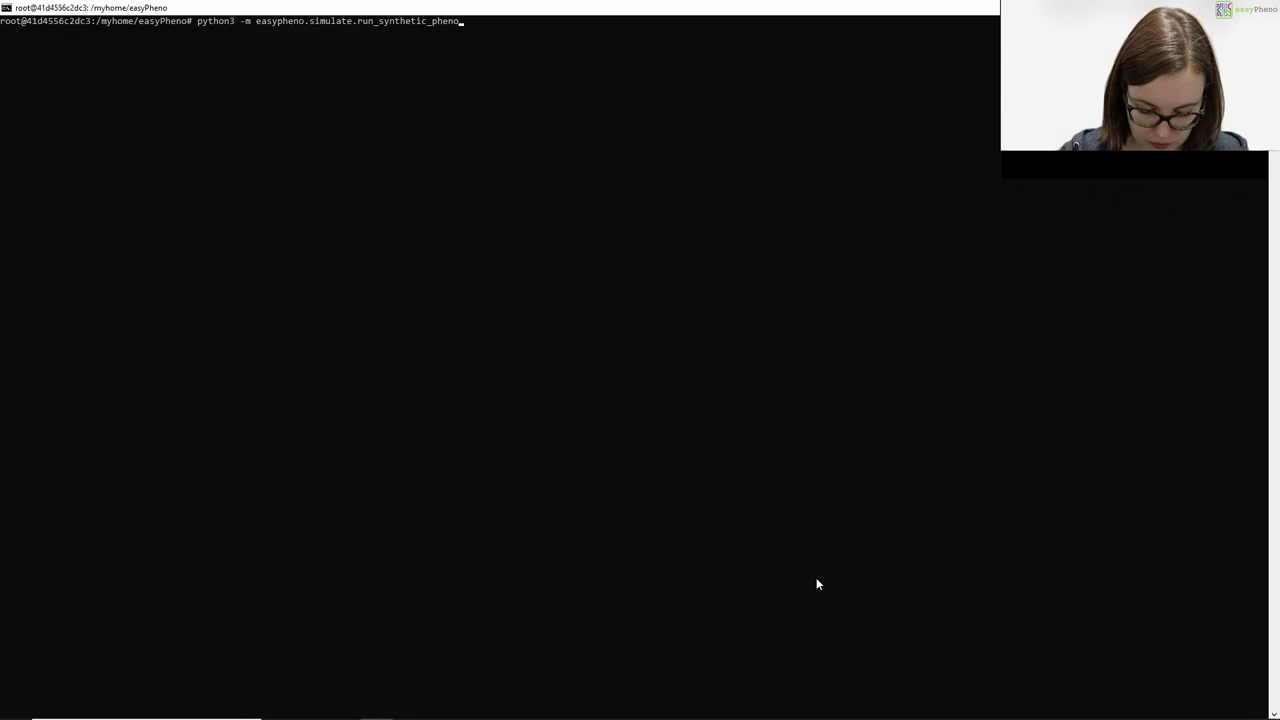
text(types)
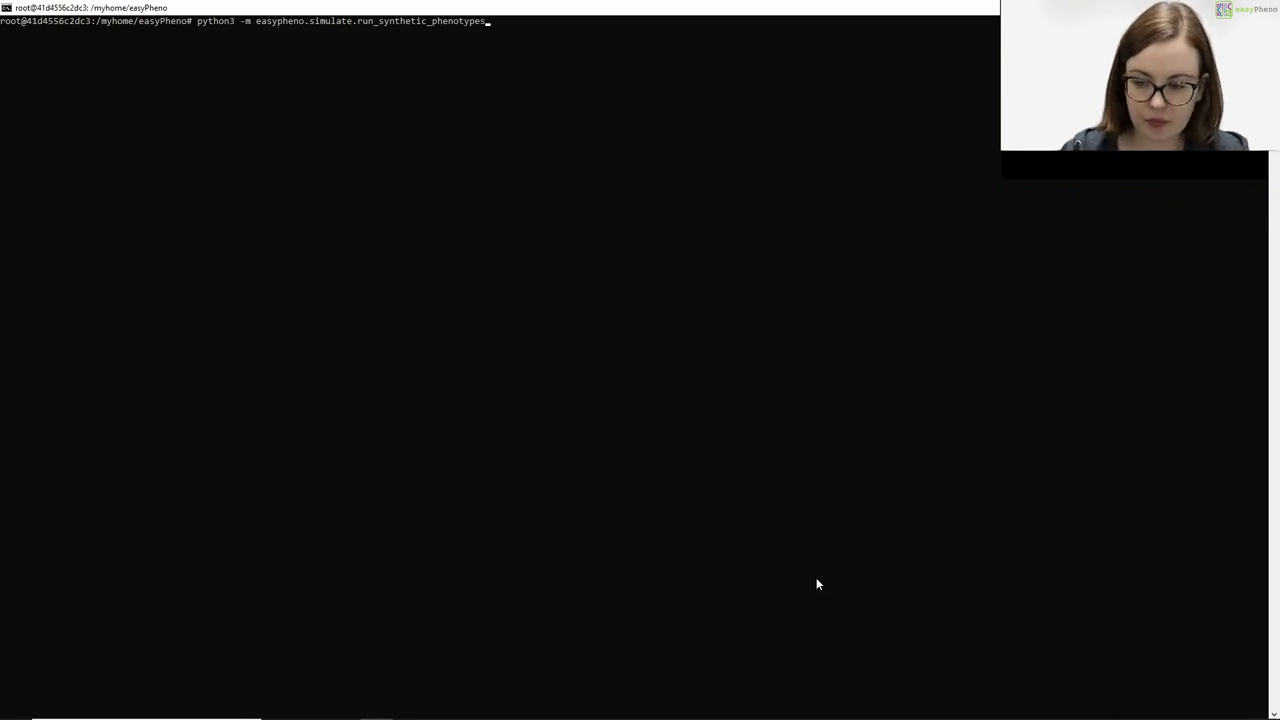
text( --)
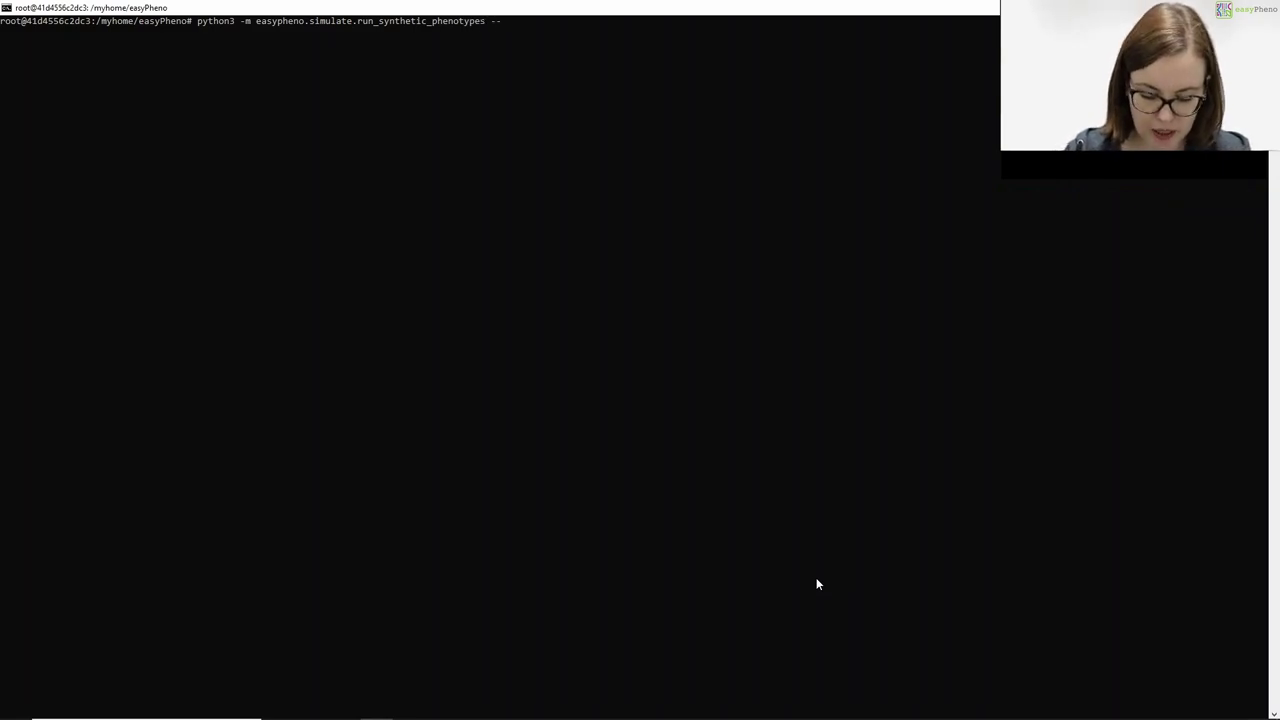
text(data)
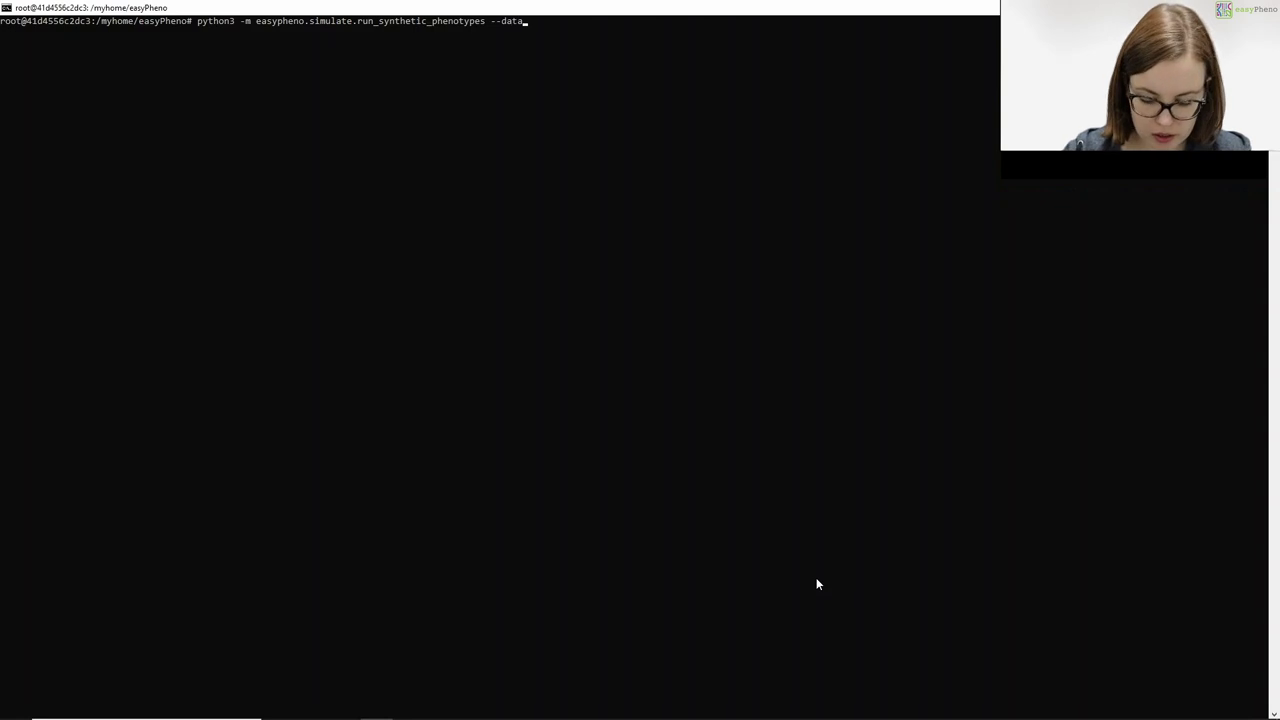
text(_dir)
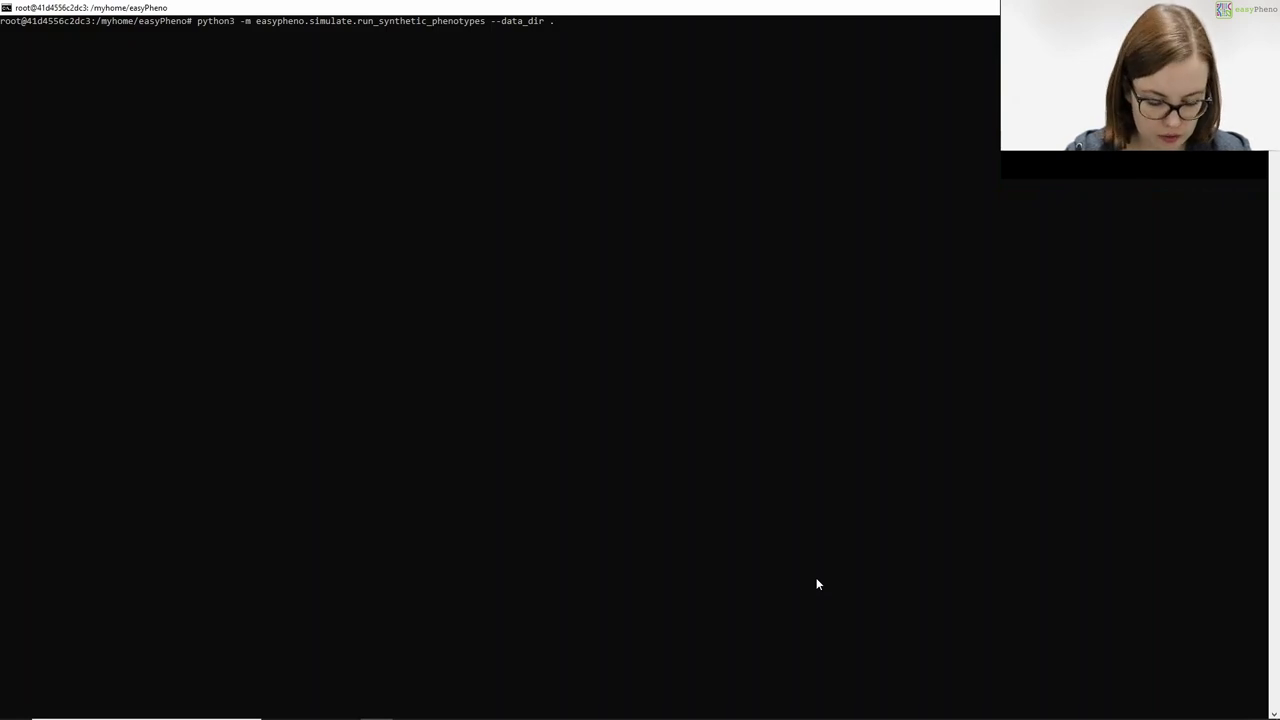
text(./docs/source/t)
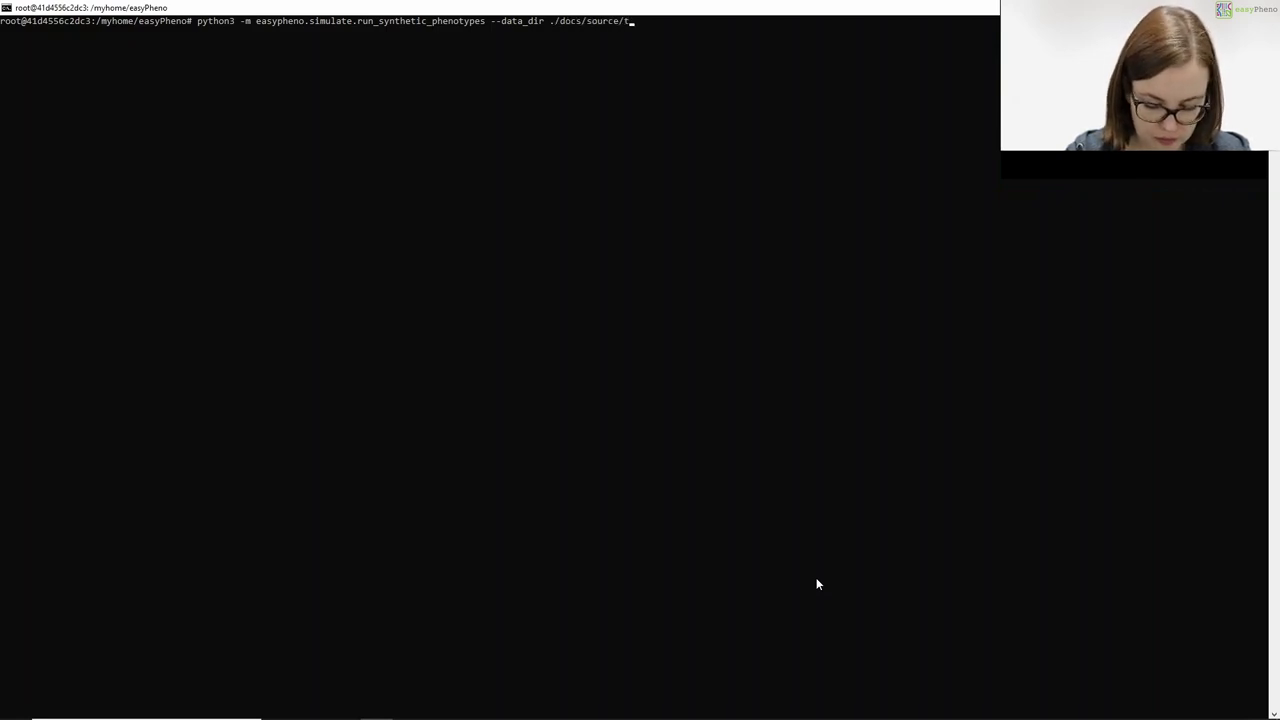
text(utorials/tutorials/tut)
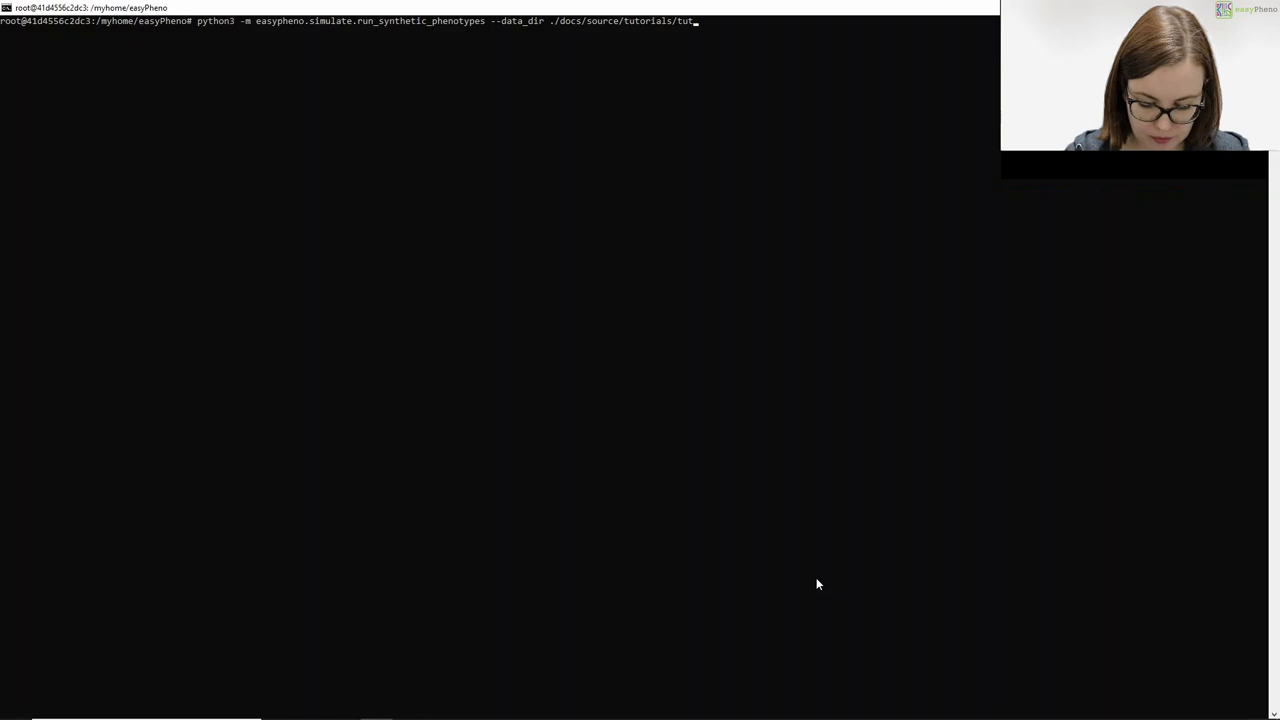
key(Tab)
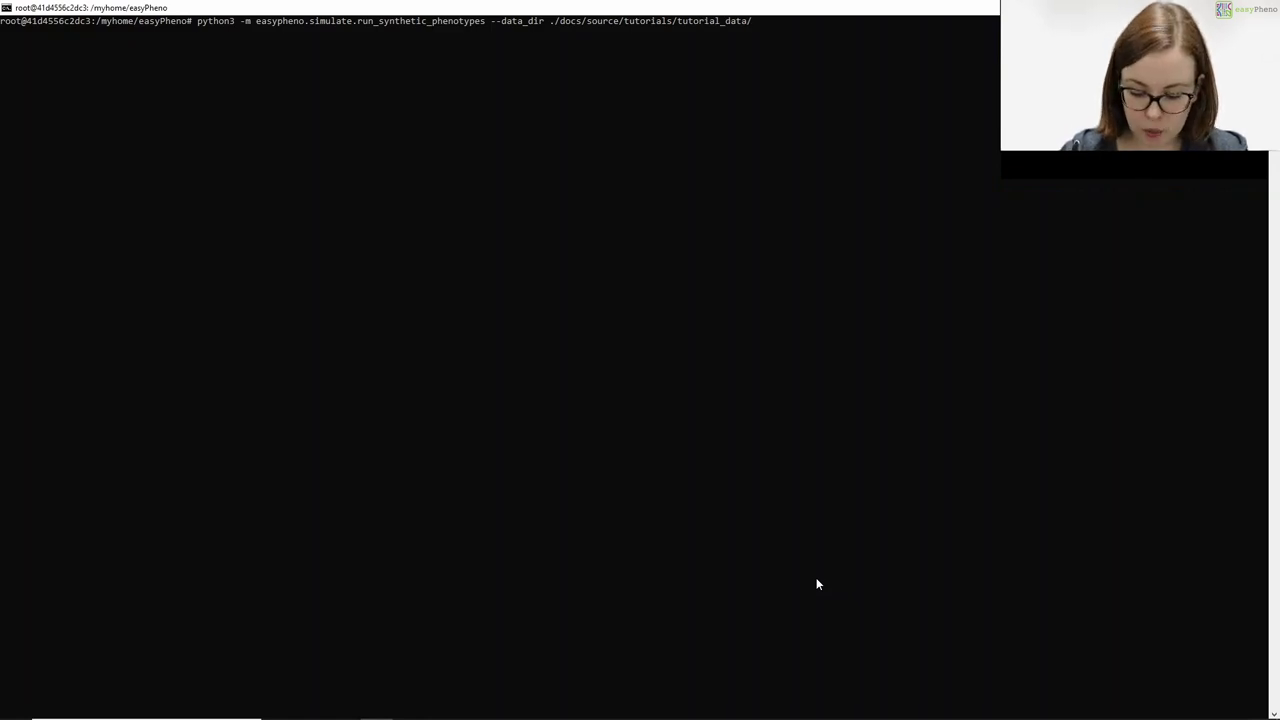
text(--genotype_)
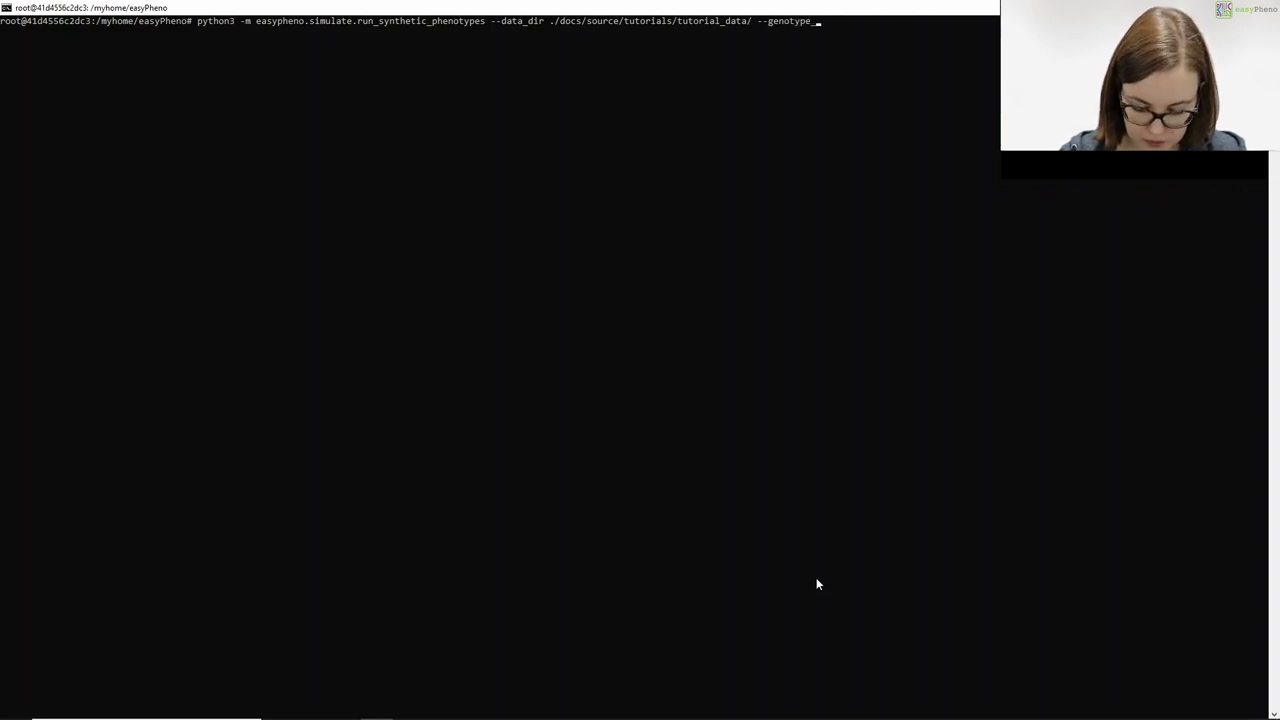
text(matrix )
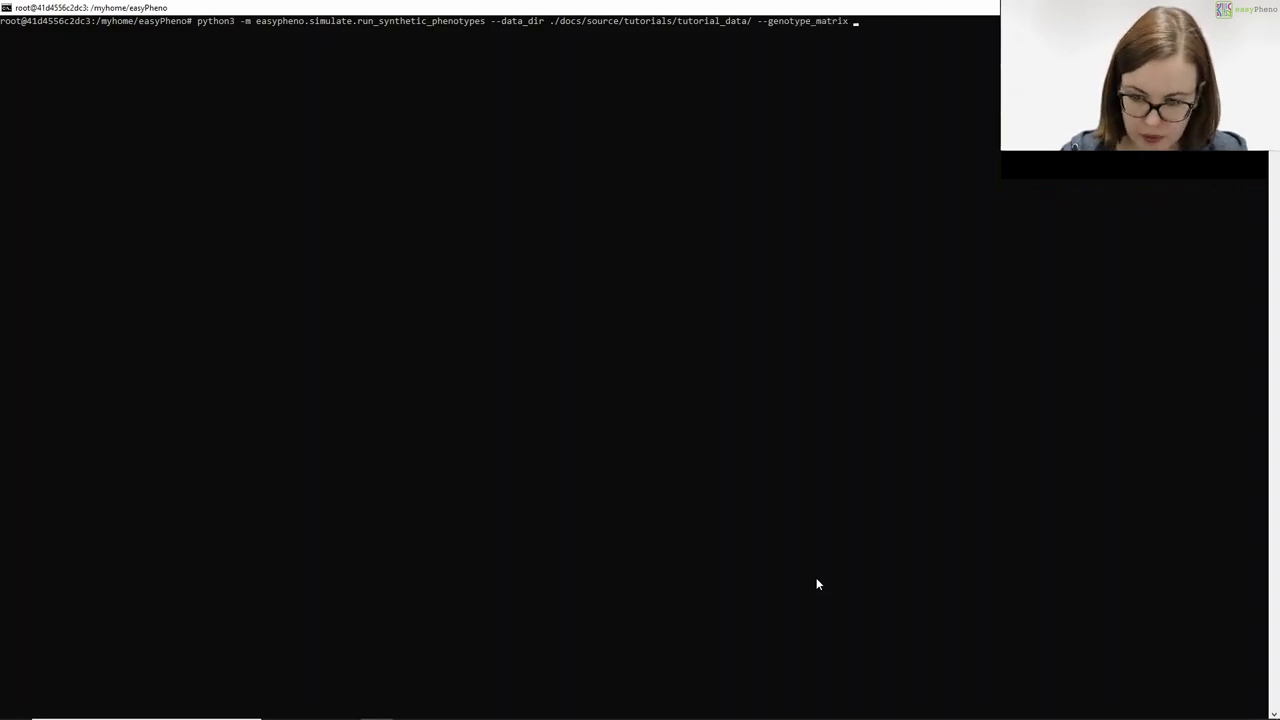
text(x)
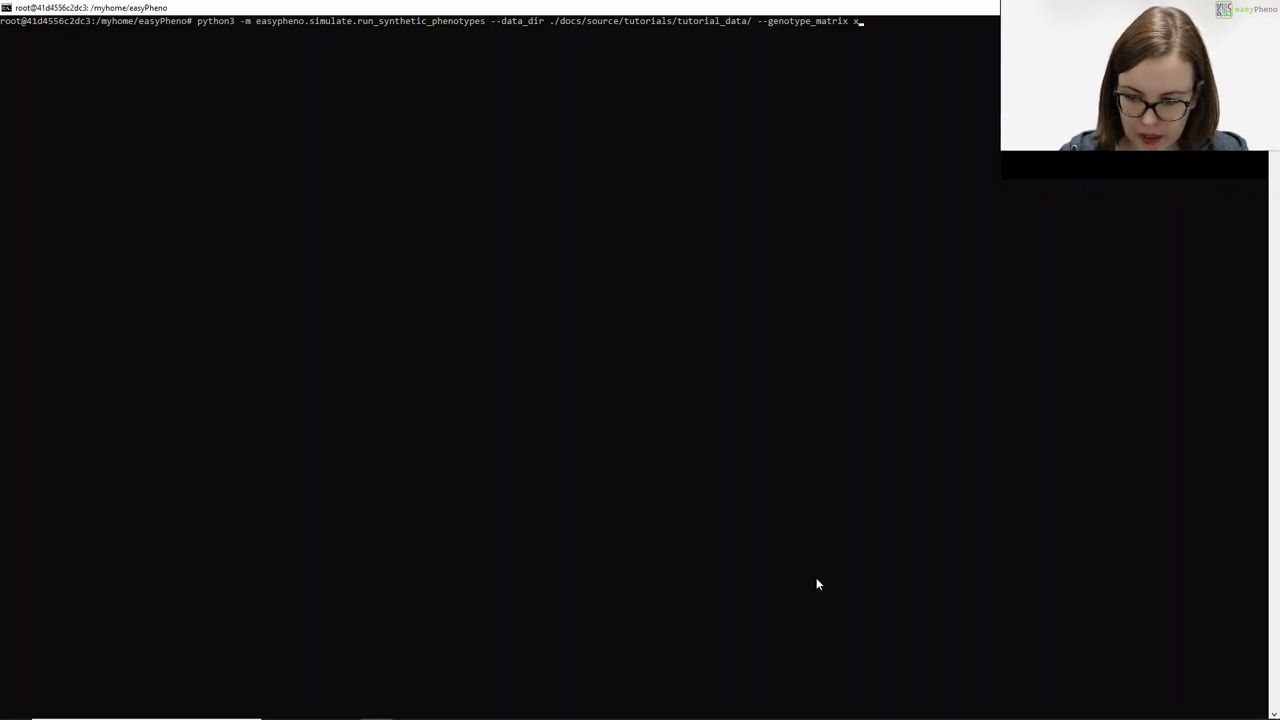
text(_)
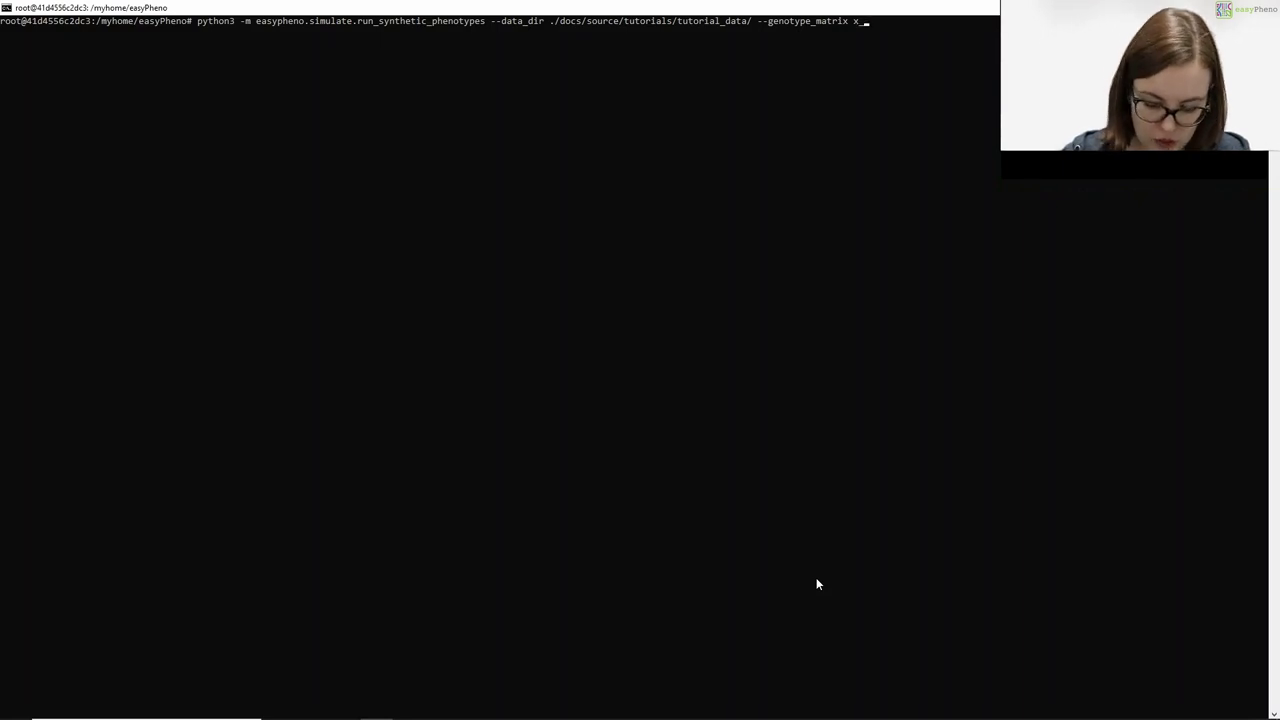
text(matrix.)
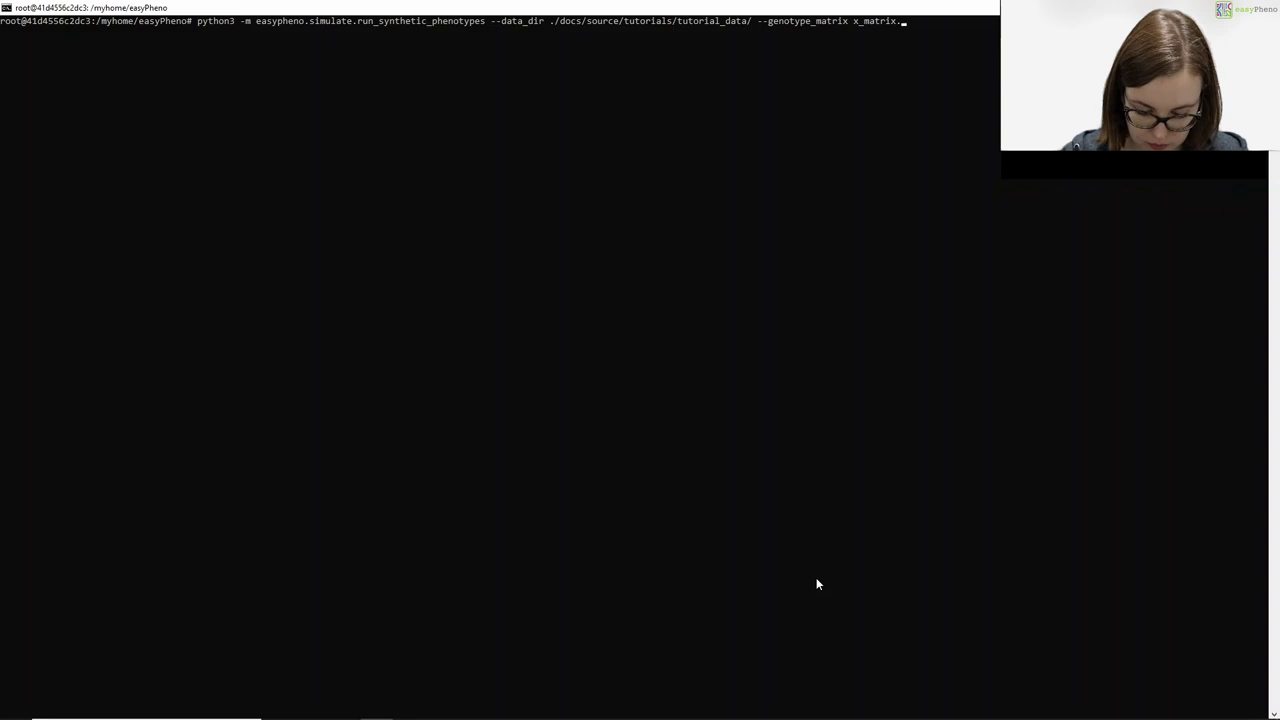
text(h5)
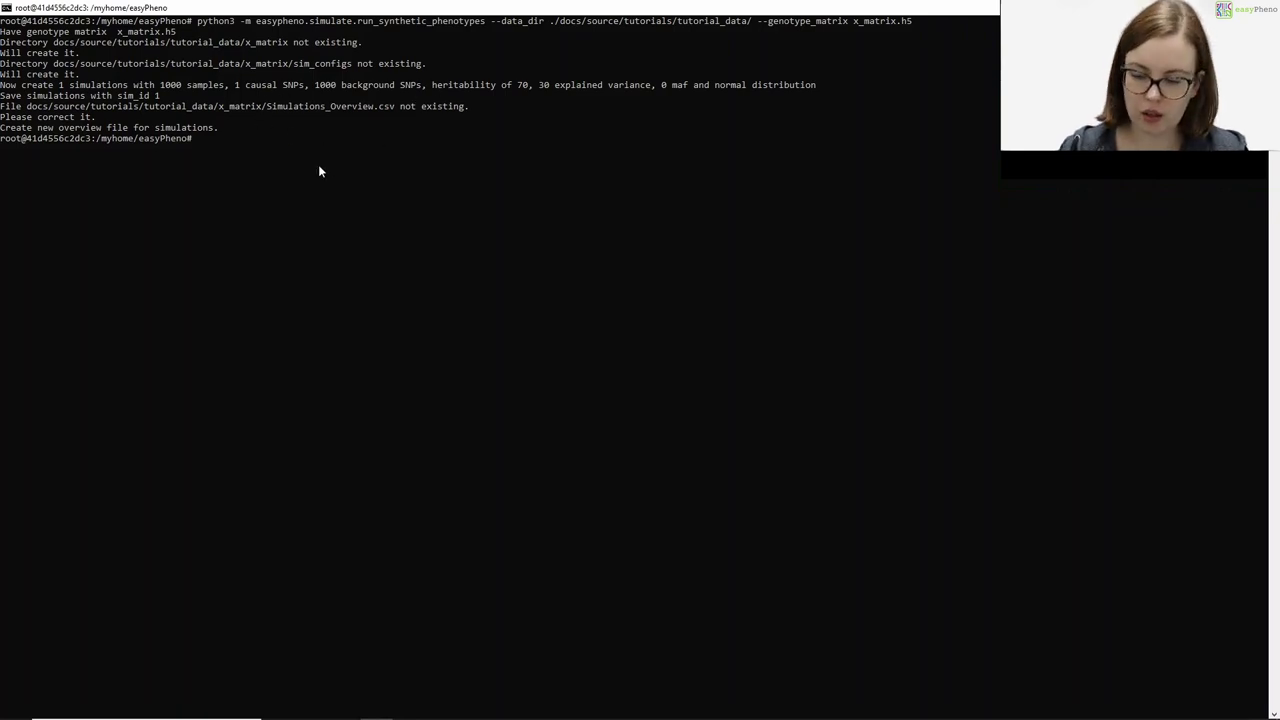
- Rerun the previous simulation command with --heritability 50 and --distribution gamma added
key(Up)
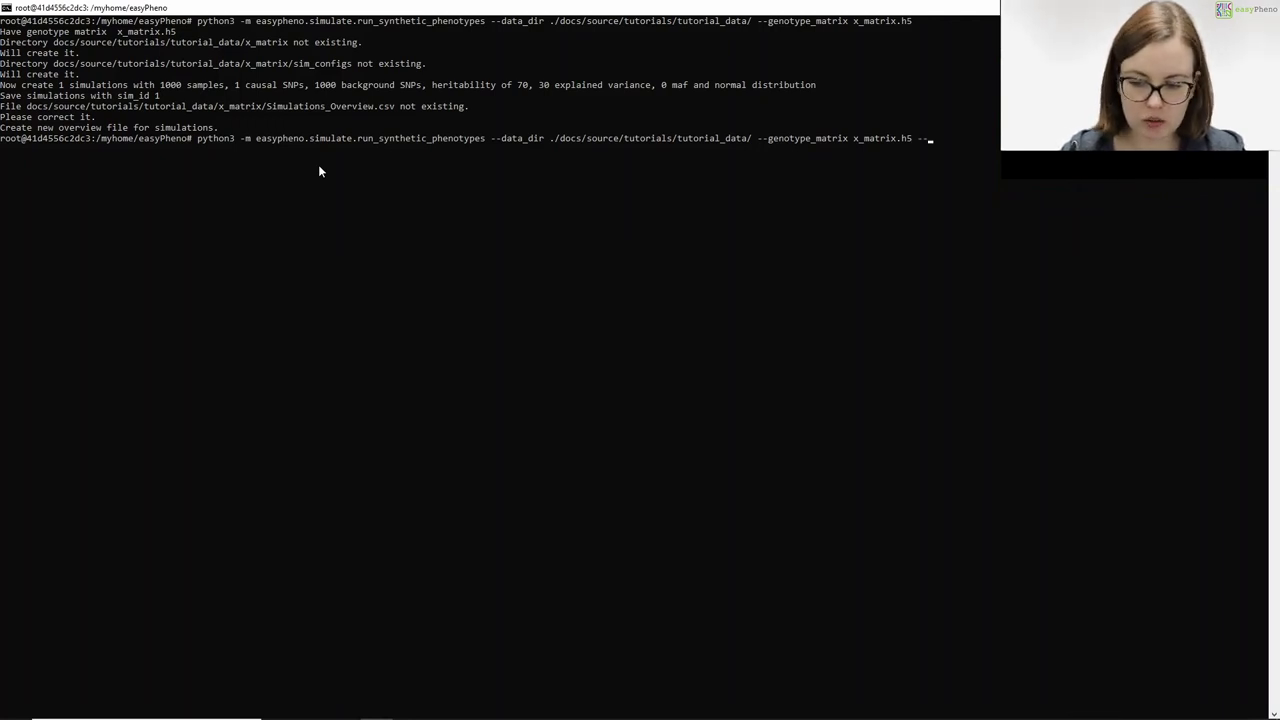
text(--h)
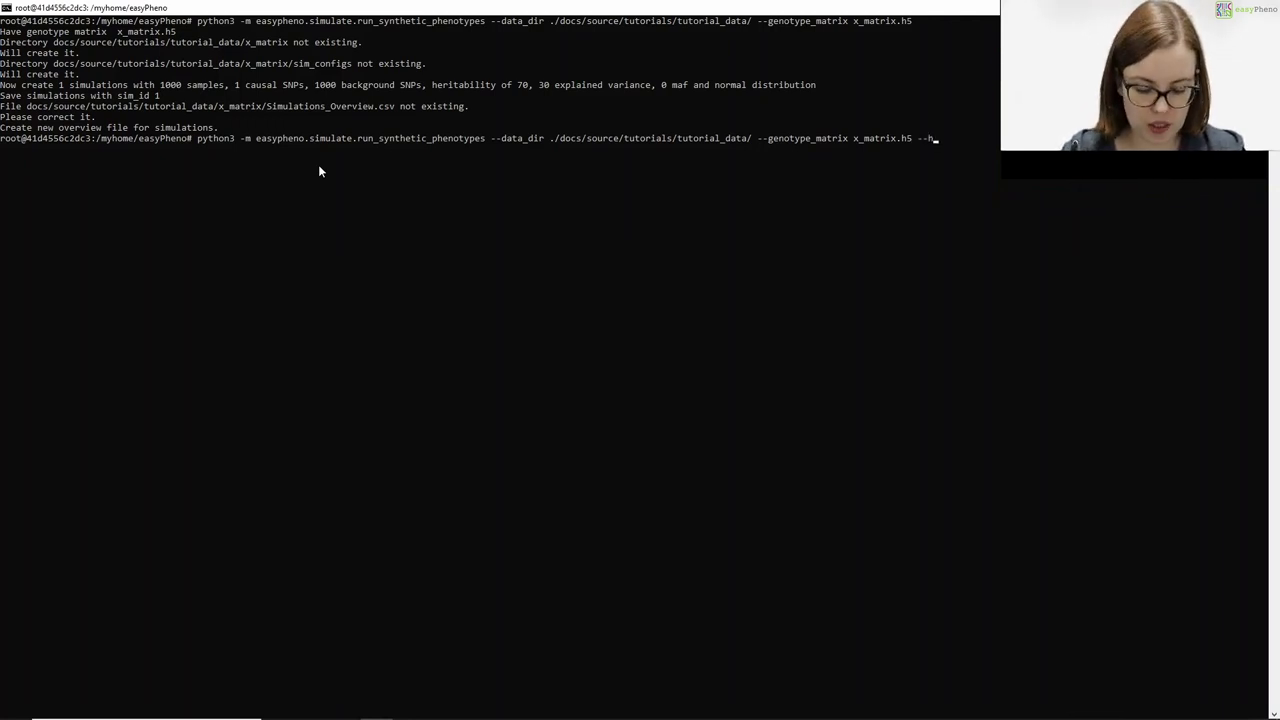
text(erityb)
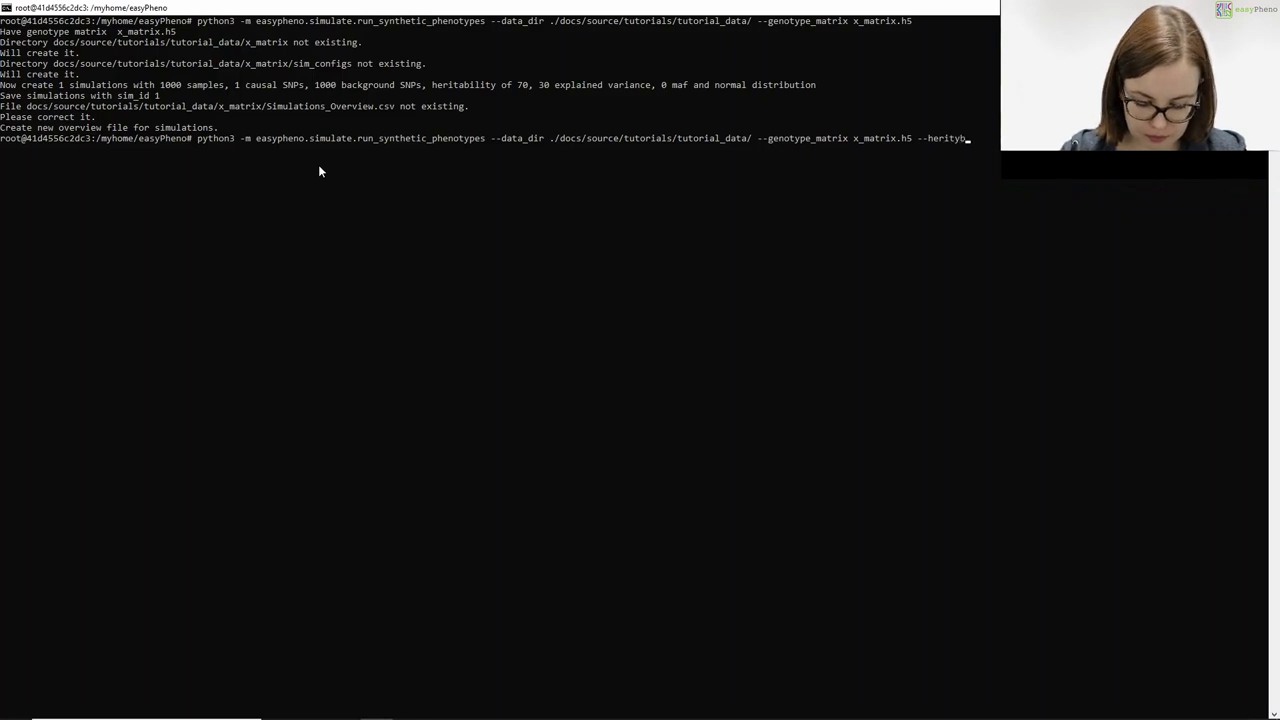
key(BackSpace)
key(BackSpace)
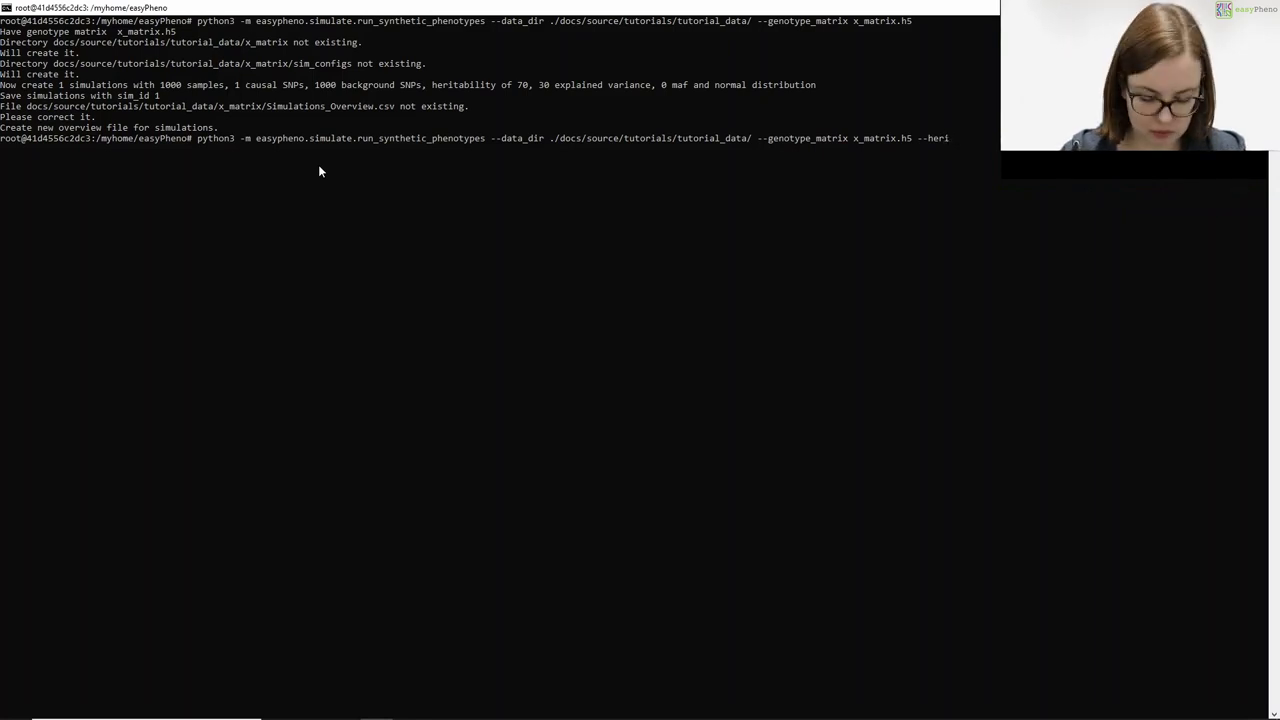
text(tabili)
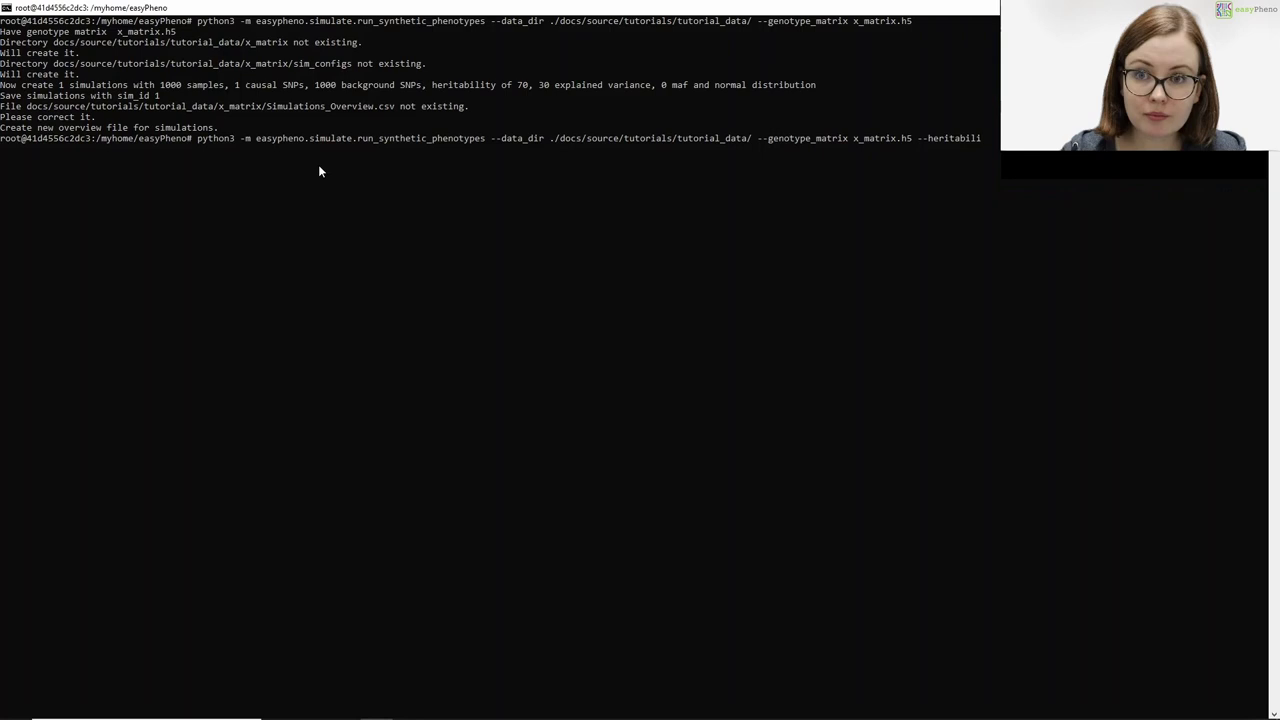
text(ity)
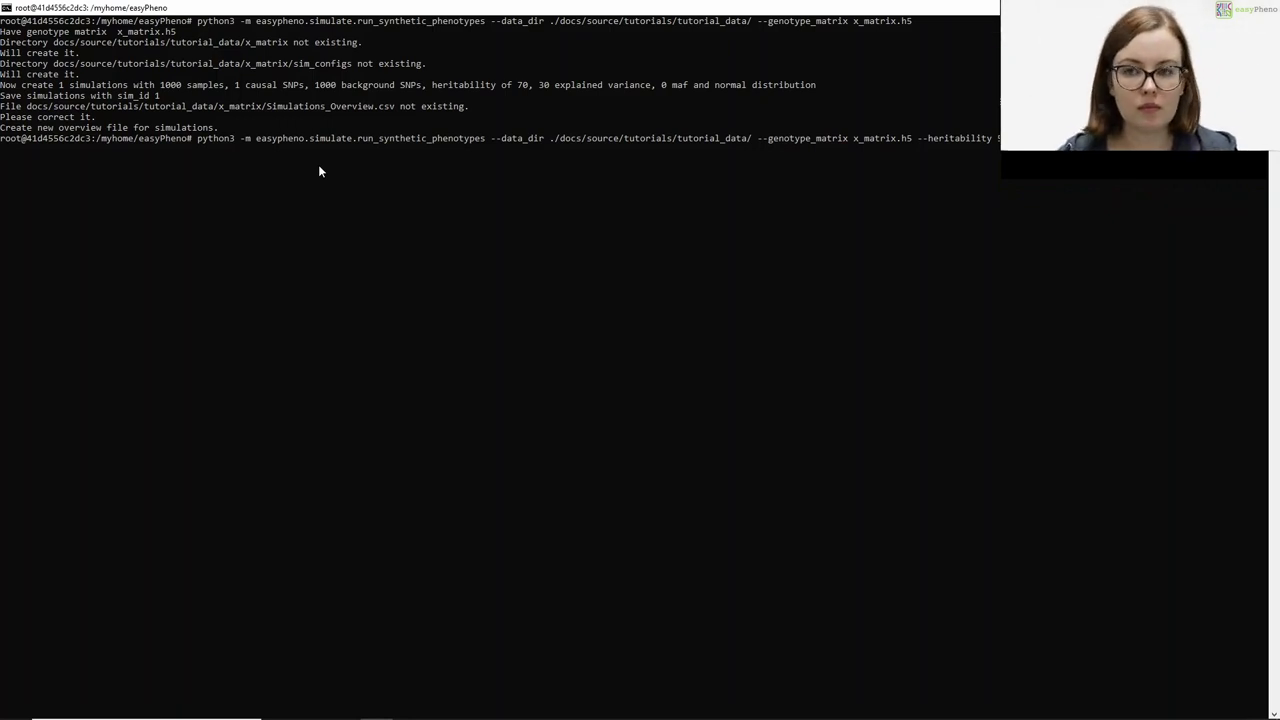
key(Return)
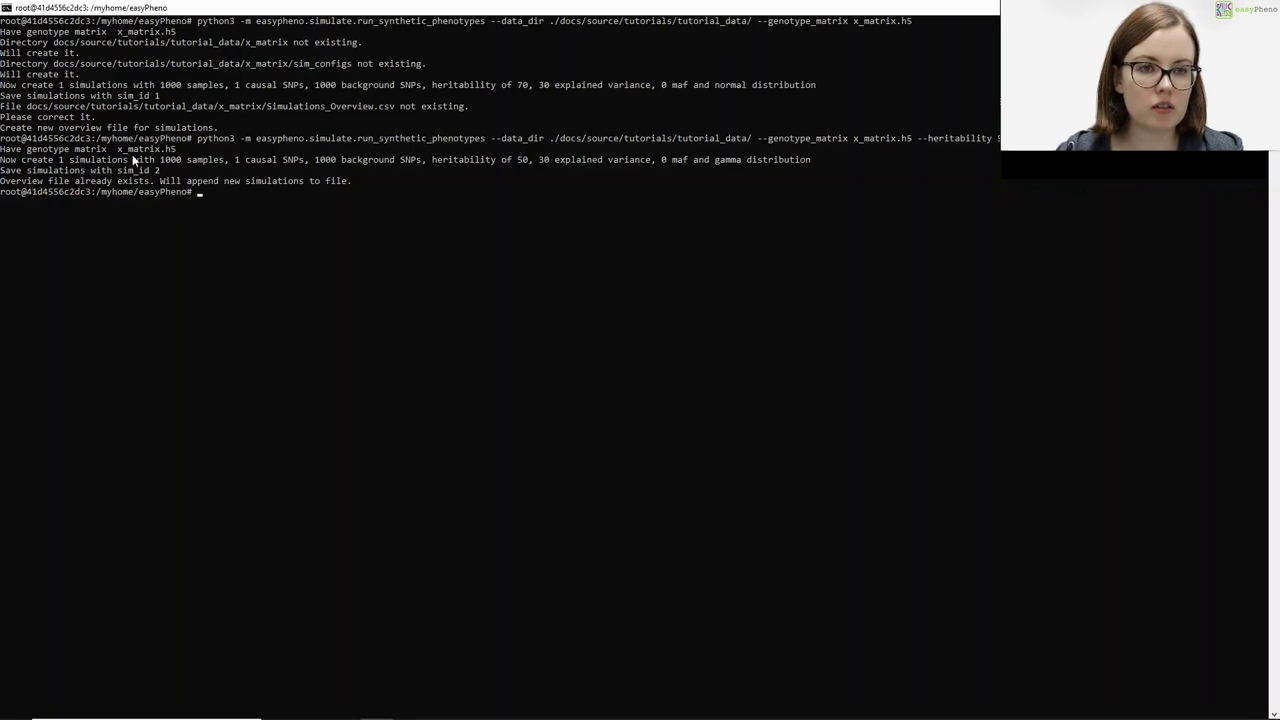
- Edit the recalled command to use 3 causal SNPs, explained variance 20 and 10 simulations
key(Up)
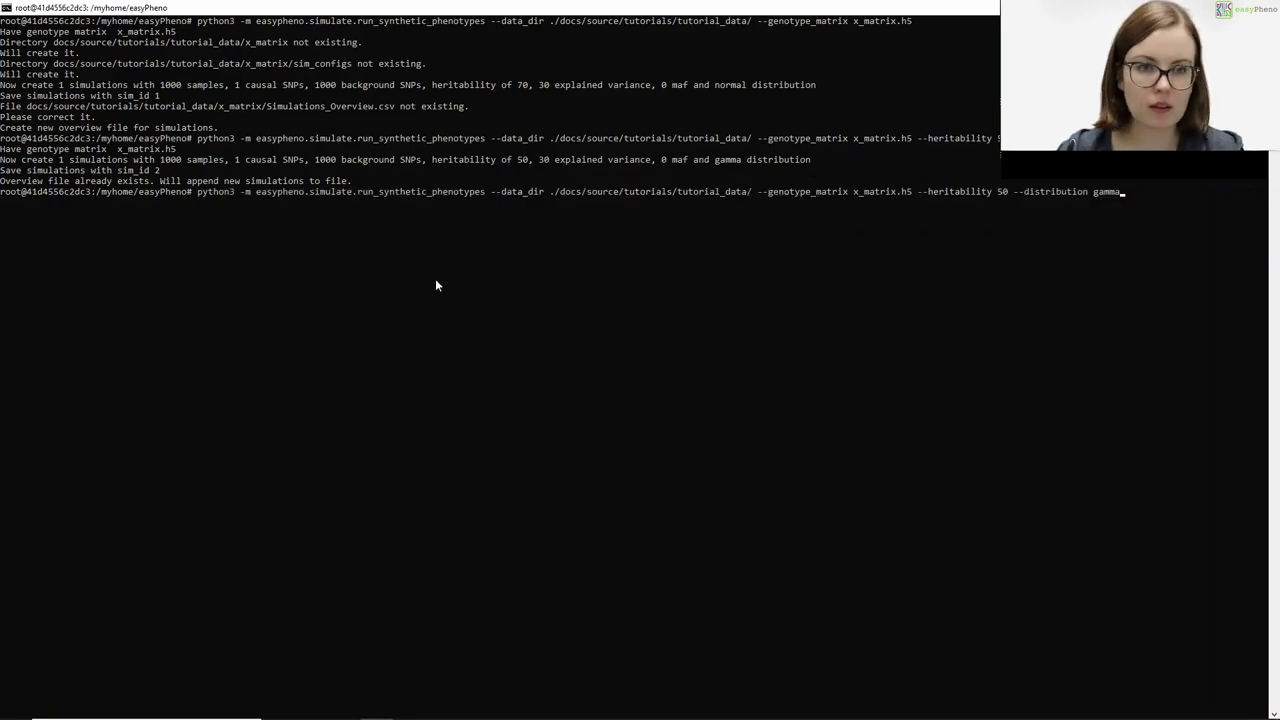
key(BackSpace)
key(BackSpace)
key(BackSpace)
key(BackSpace)
key(BackSpace)
key(BackSpace)
key(BackSpace)
key(BackSpace)
key(BackSpace)
key(BackSpace)
key(BackSpace)
key(BackSpace)
key(BackSpace)
key(BackSpace)
key(BackSpace)
key(BackSpace)
key(BackSpace)
key(BackSpace)
key(BackSpace)
key(BackSpace)
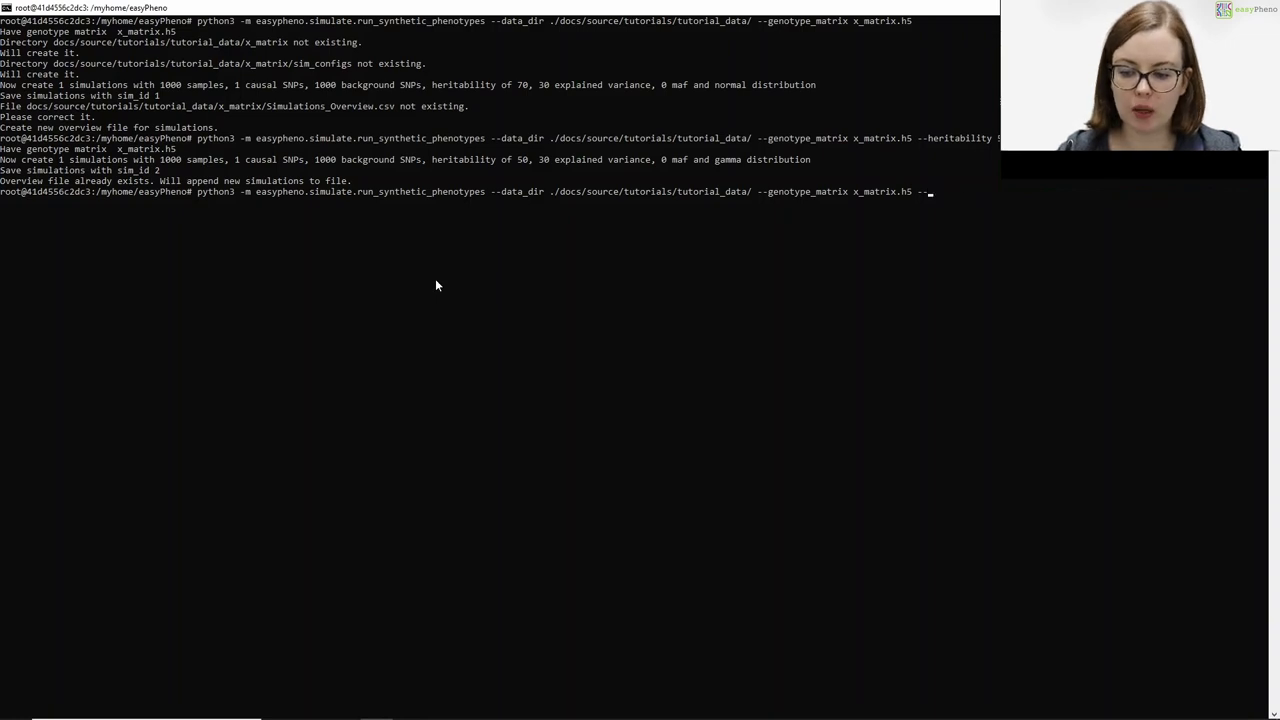
text(number)
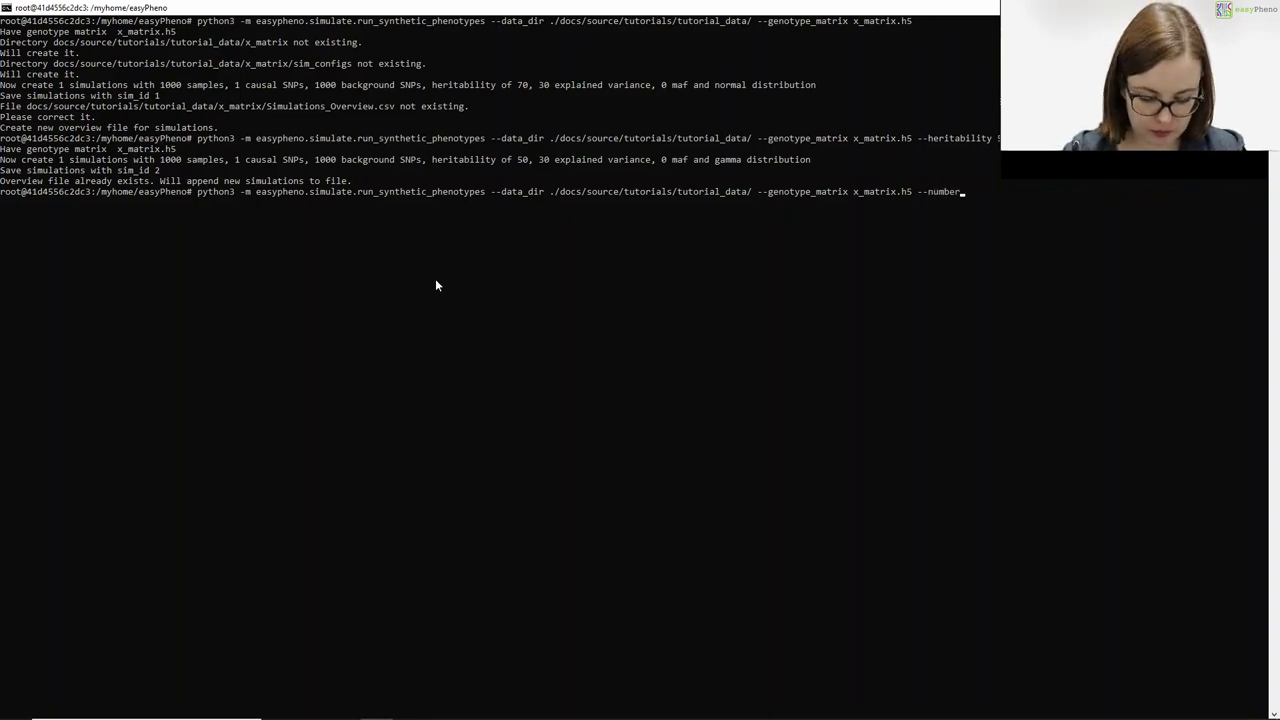
text(_cau)
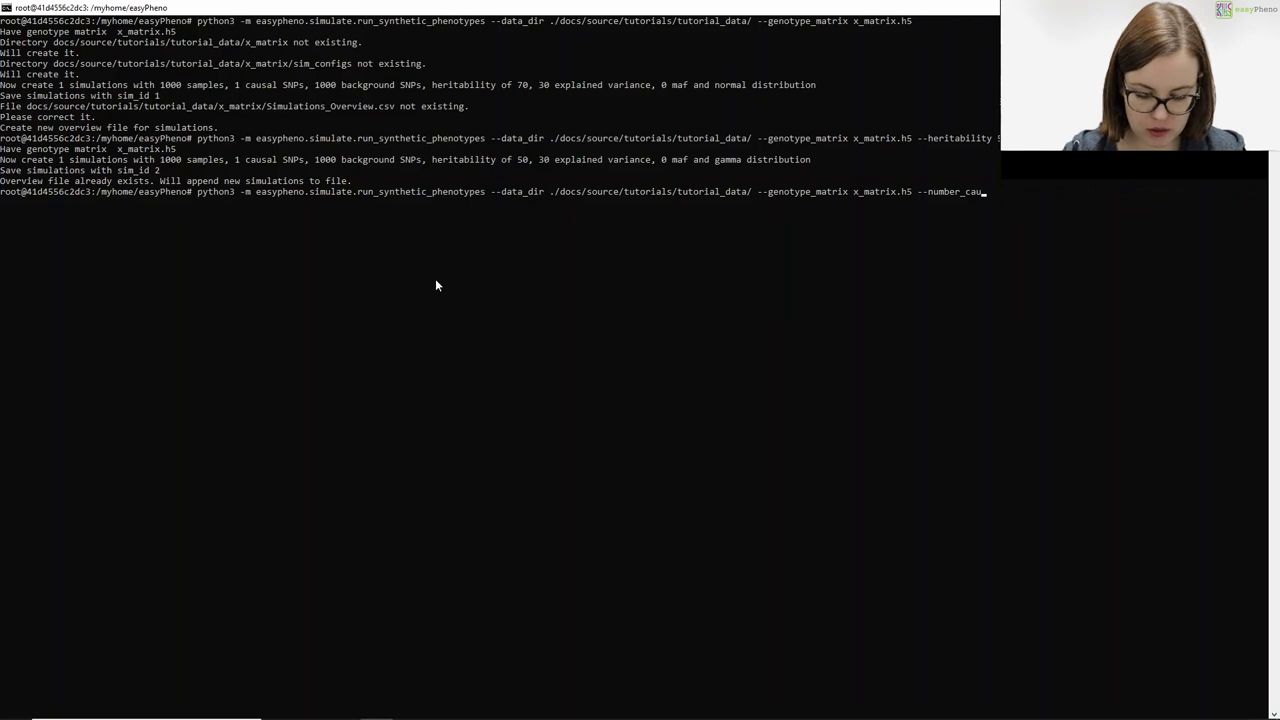
text(sal)
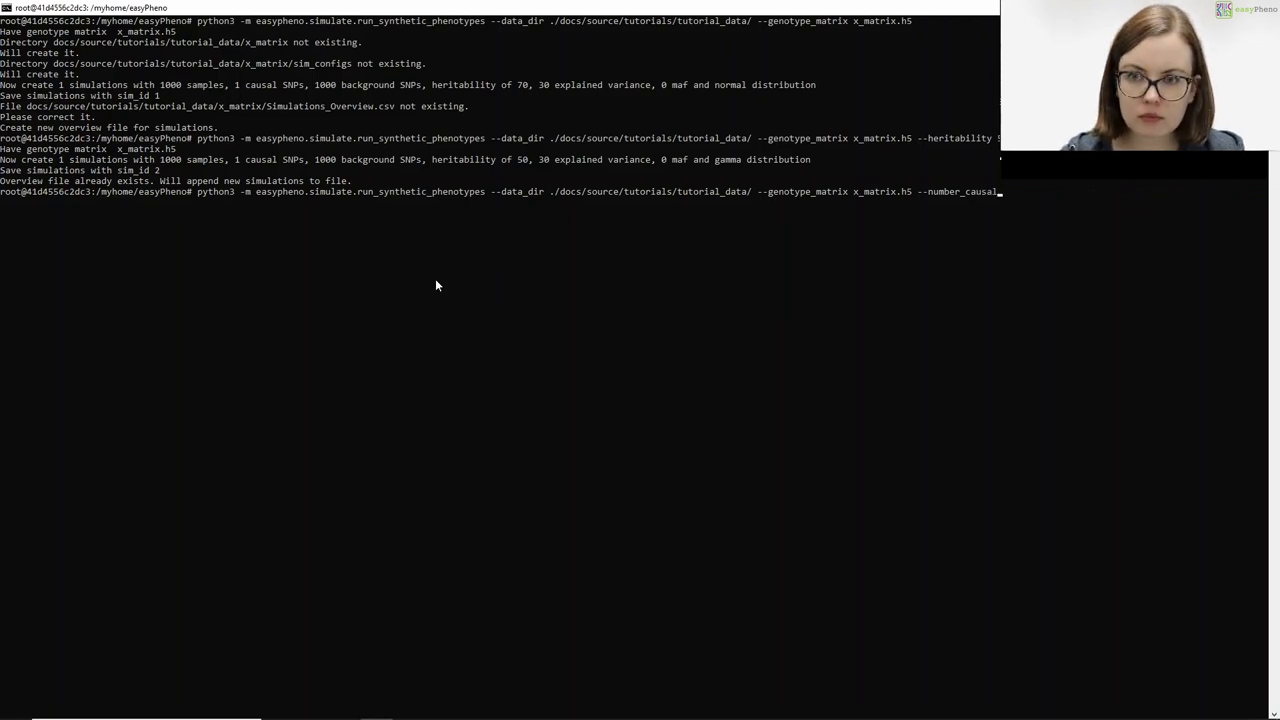
text(_snp)
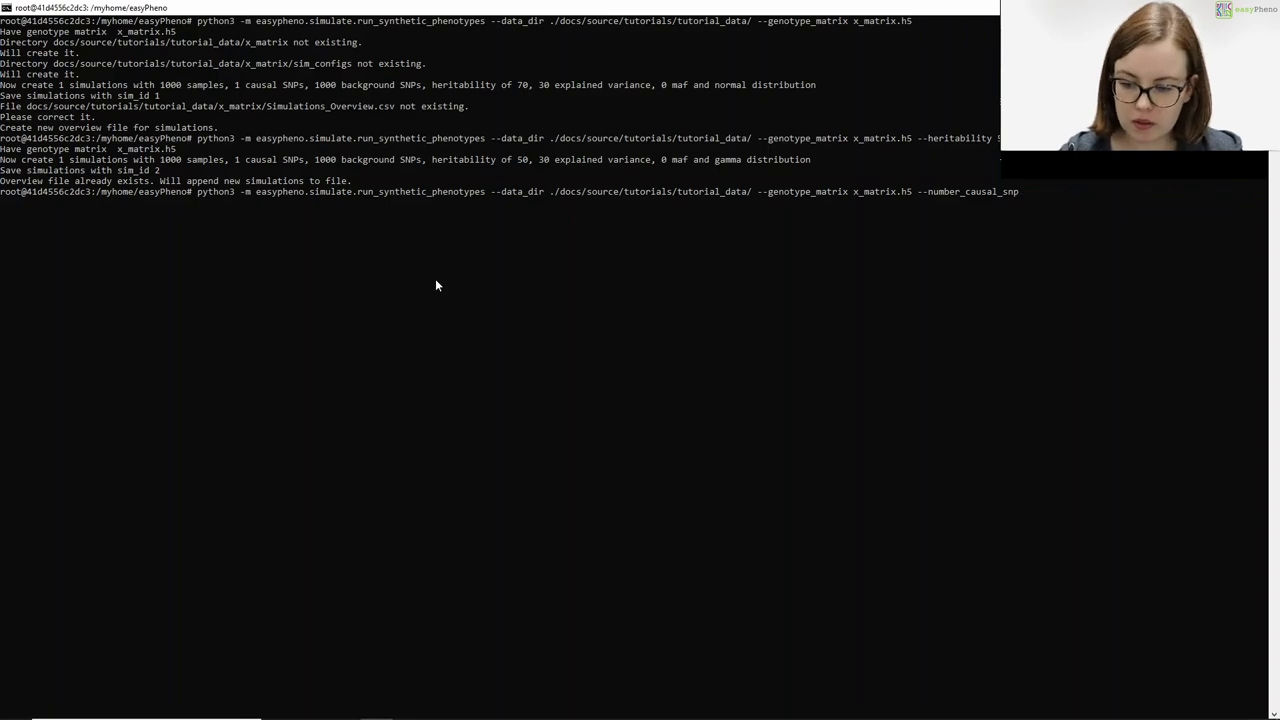
text(s 3)
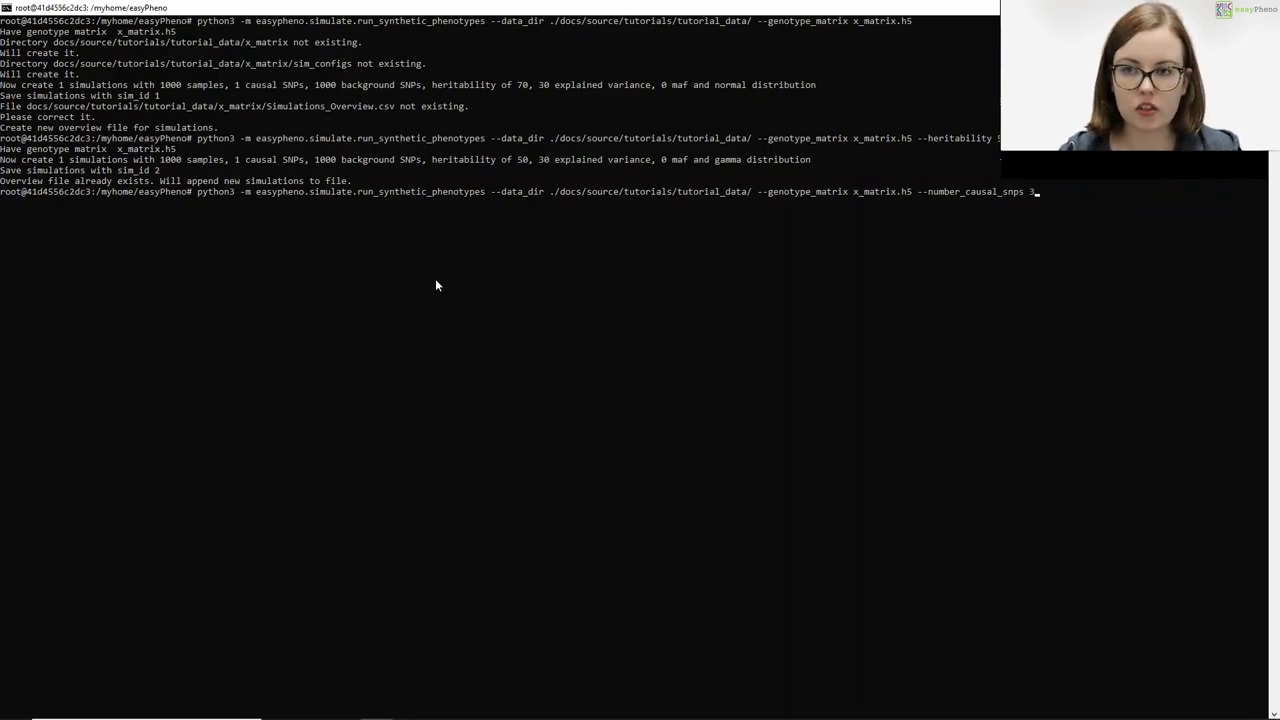
text( --)
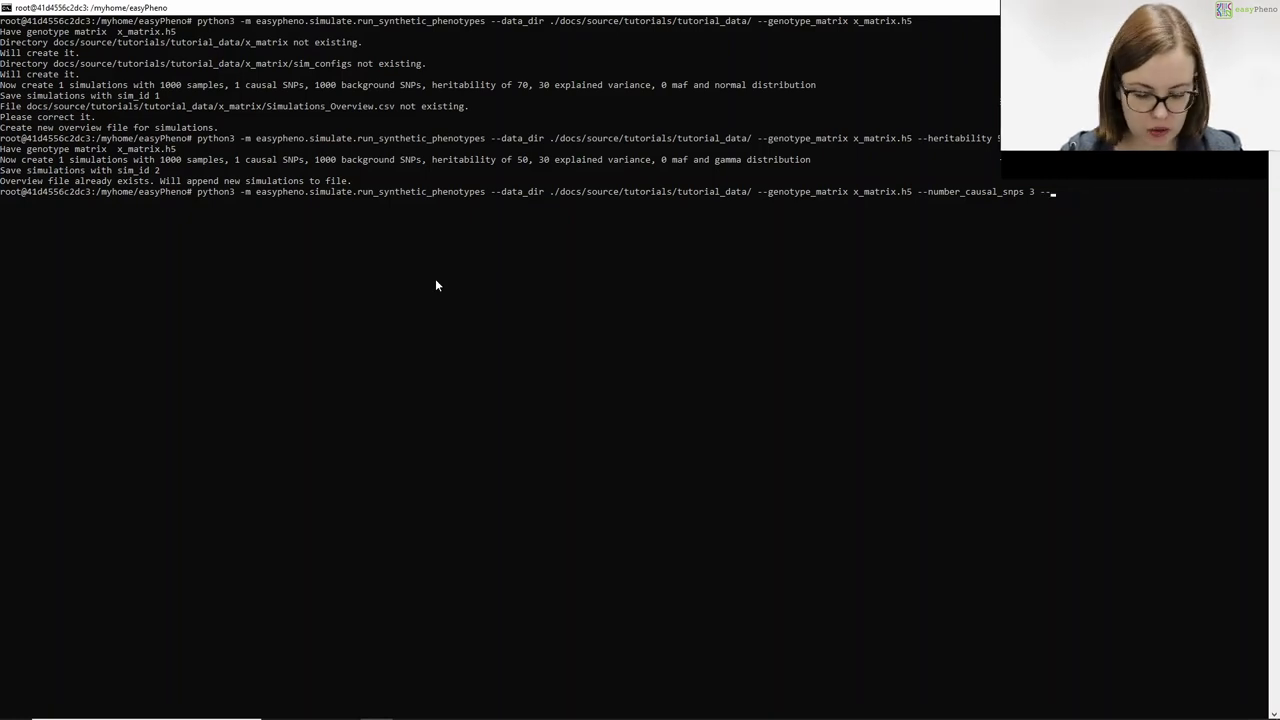
text(ex)
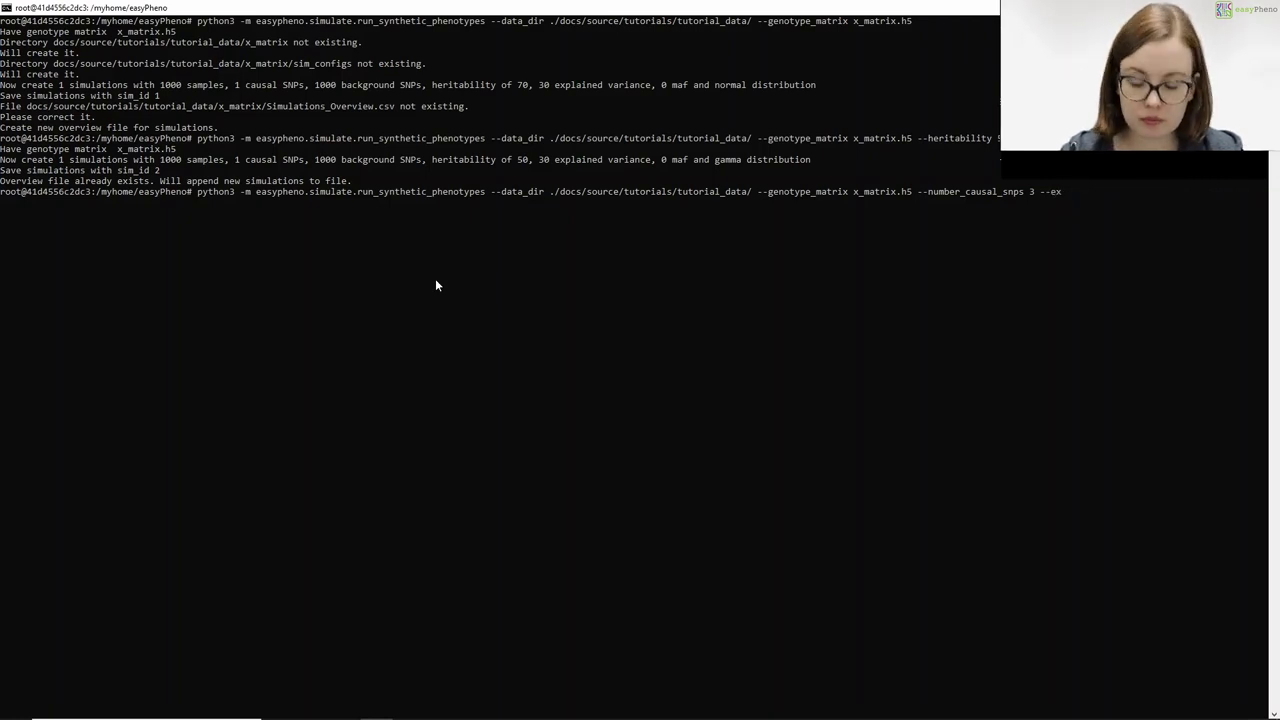
text(plained_v)
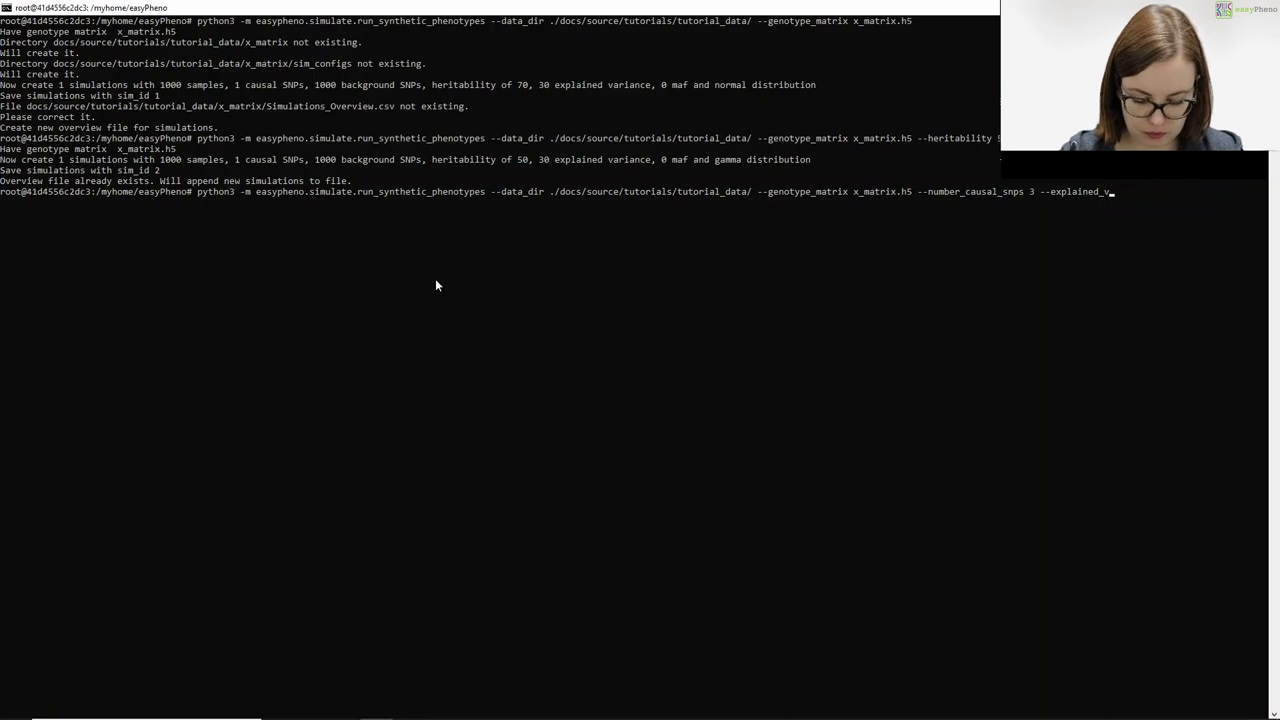
text(ariance 2)
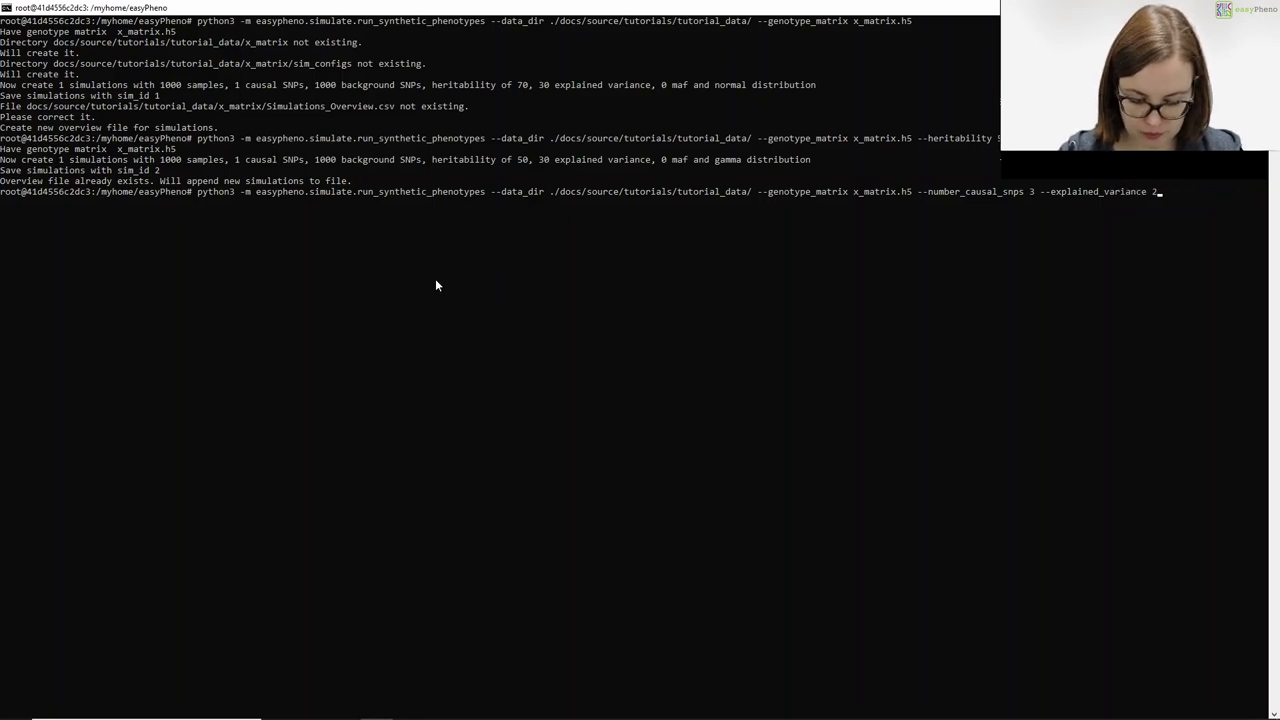
text(0 --)
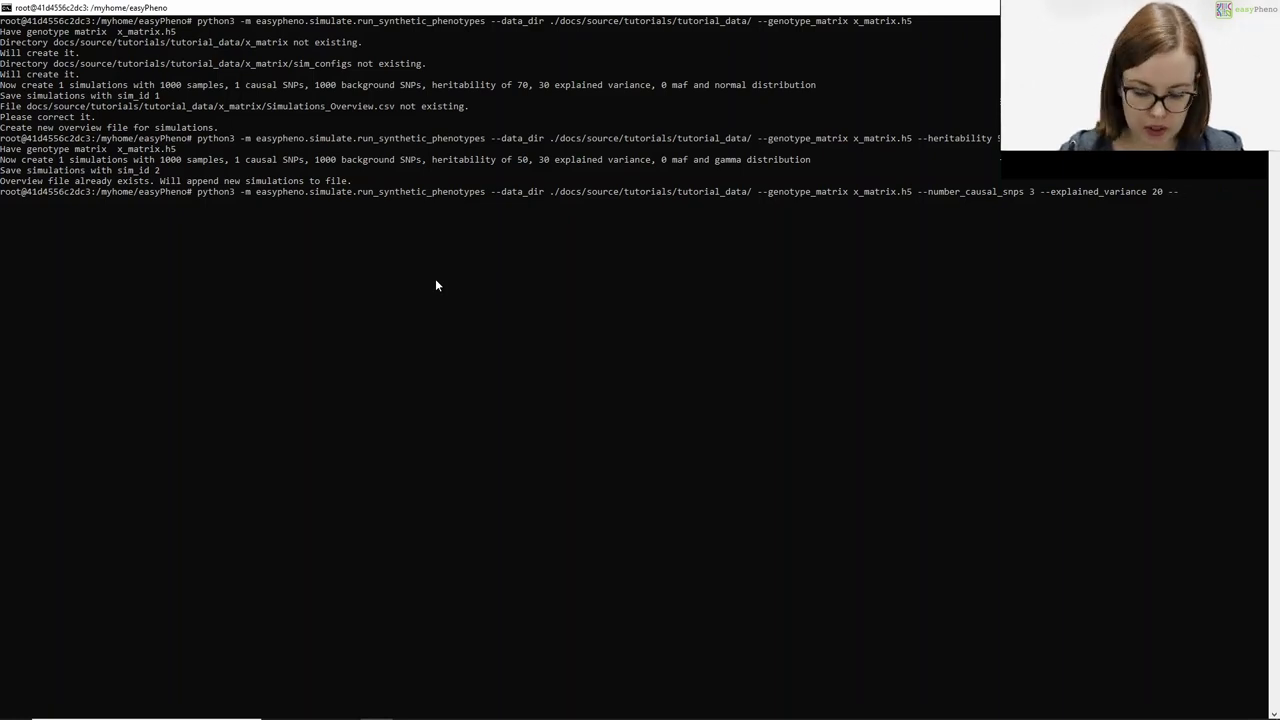
text(number_o)
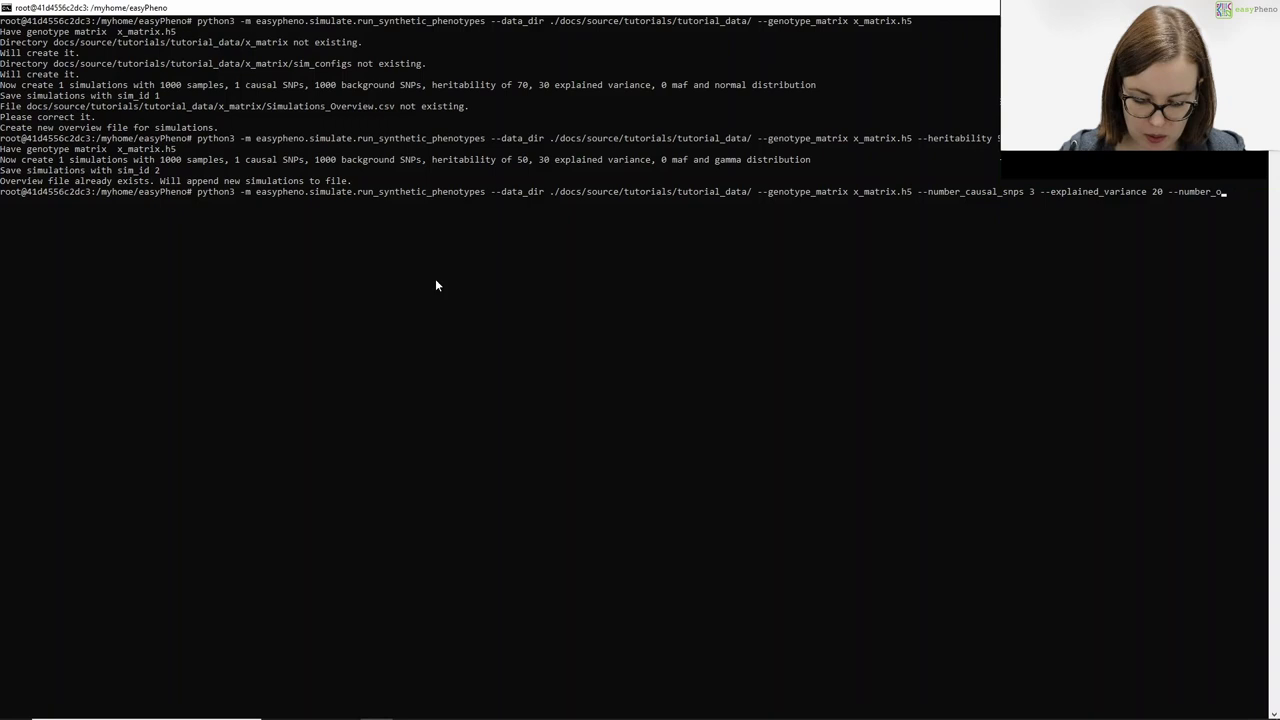
text(f_sim)
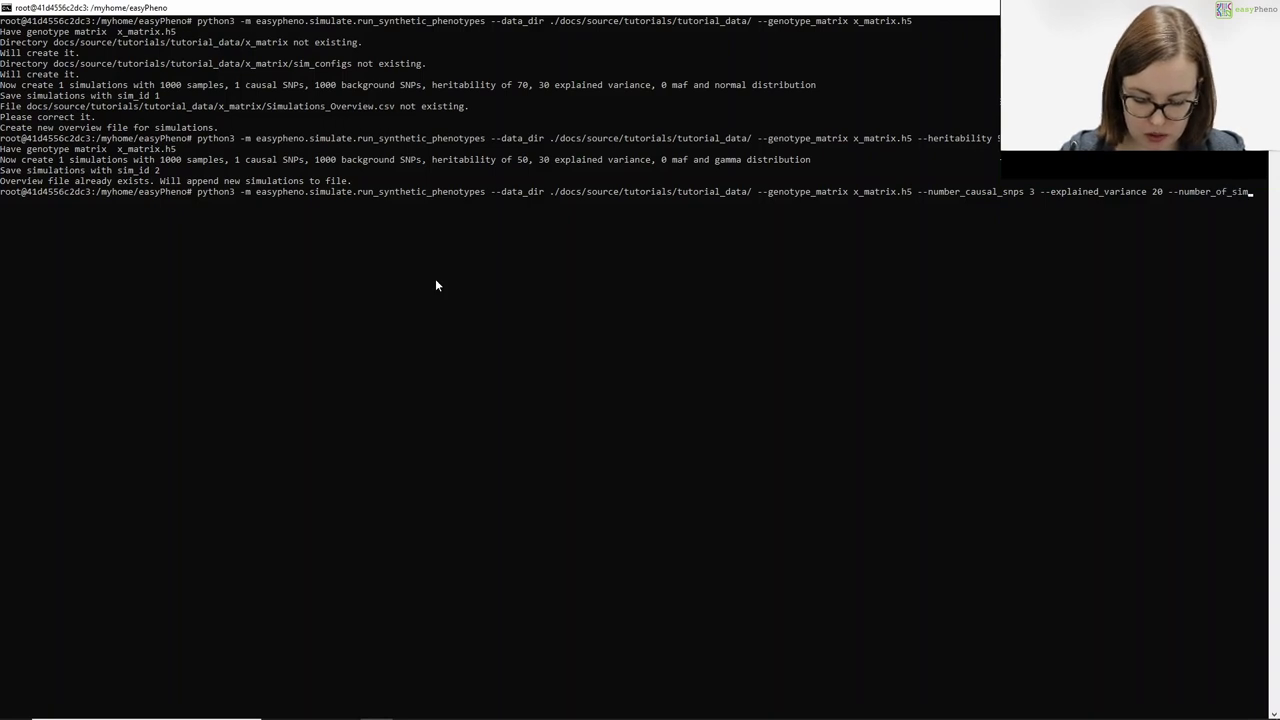
text(ulations)
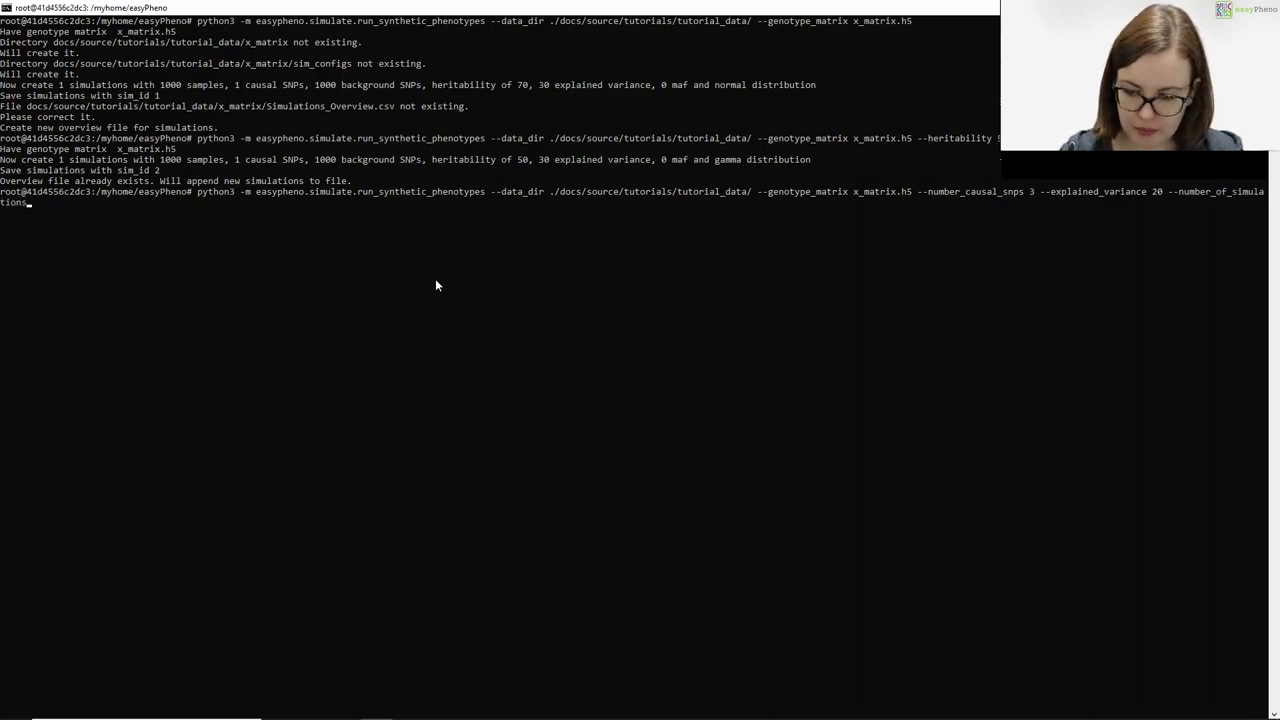
text( 10)
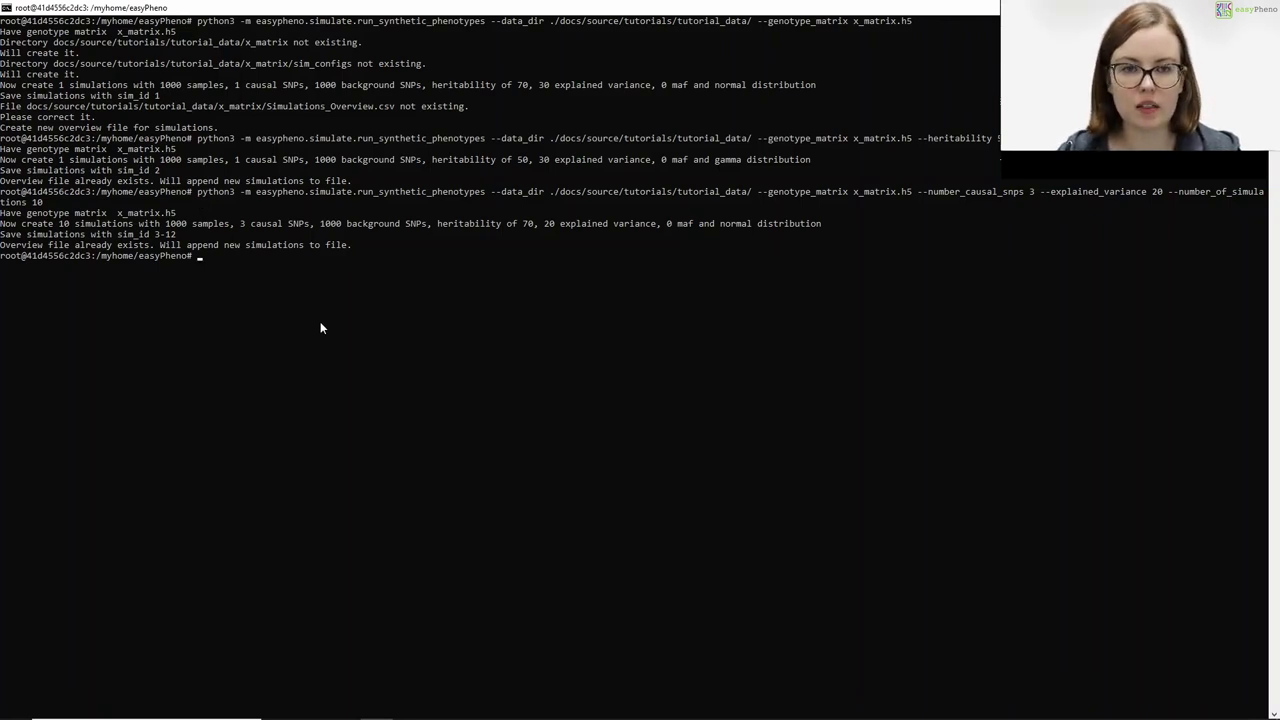
- Cut the recalled command back to the run_synthetic_phenotypes module and run it with --help
key(Up)
key(BackSpace)
key(BackSpace)
key(BackSpace)
key(BackSpace)
key(BackSpace)
key(BackSpace)
key(BackSpace)
key(BackSpace)
key(BackSpace)
key(BackSpace)
key(BackSpace)
key(BackSpace)
key(BackSpace)
key(BackSpace)
key(BackSpace)
key(BackSpace)
key(BackSpace)
key(BackSpace)
key(BackSpace)
key(BackSpace)
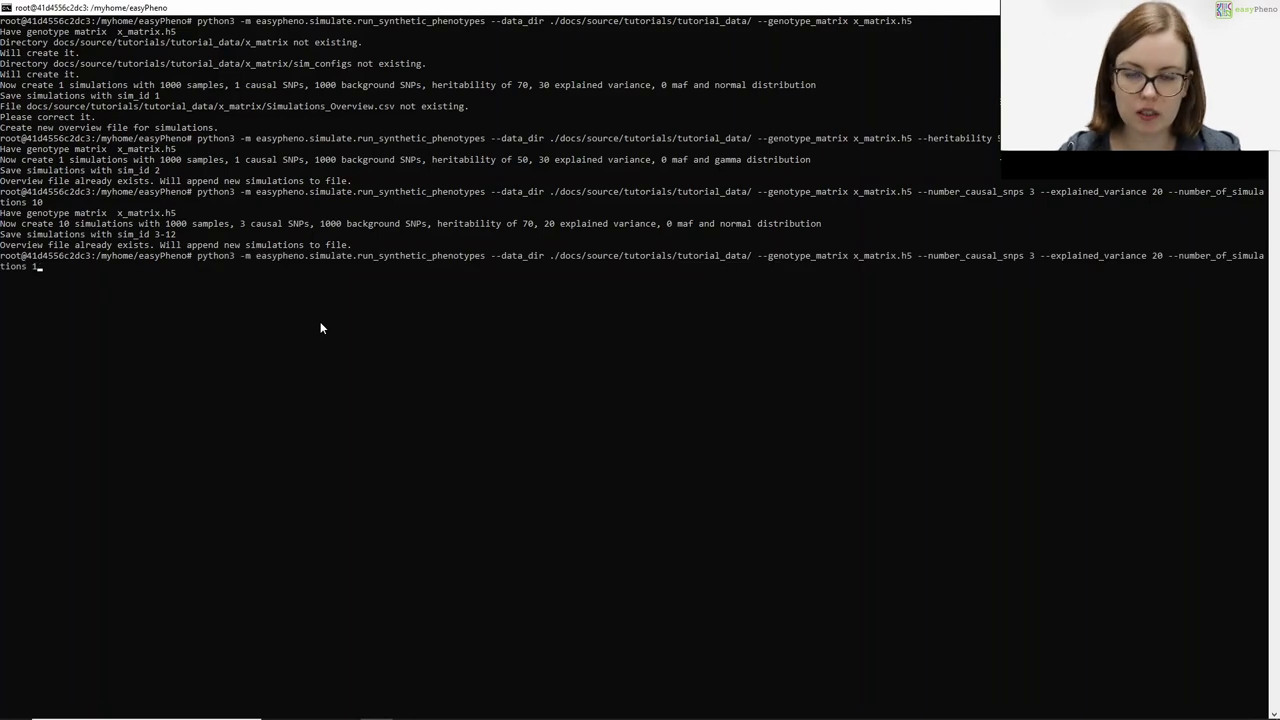
key(BackSpace)
key(BackSpace)
key(BackSpace)
key(BackSpace)
key(BackSpace)
key(BackSpace)
key(BackSpace)
key(BackSpace)
key(BackSpace)
key(BackSpace)
key(BackSpace)
key(BackSpace)
key(BackSpace)
key(BackSpace)
key(BackSpace)
key(BackSpace)
key(BackSpace)
key(BackSpace)
key(BackSpace)
key(BackSpace)
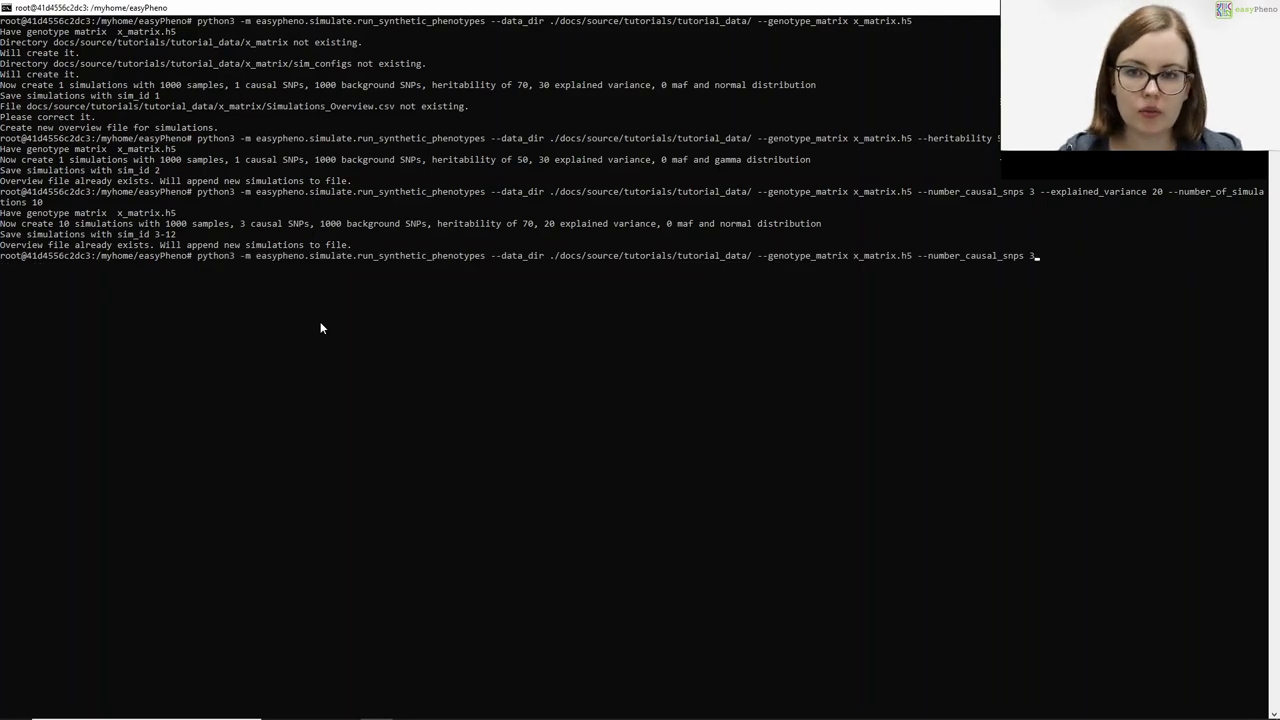
key(BackSpace)
key(BackSpace)
key(BackSpace)
key(BackSpace)
key(BackSpace)
key(BackSpace)
key(BackSpace)
key(BackSpace)
key(BackSpace)
key(BackSpace)
key(BackSpace)
key(BackSpace)
key(BackSpace)
key(BackSpace)
key(BackSpace)
key(BackSpace)
key(BackSpace)
key(BackSpace)
key(BackSpace)
key(BackSpace)
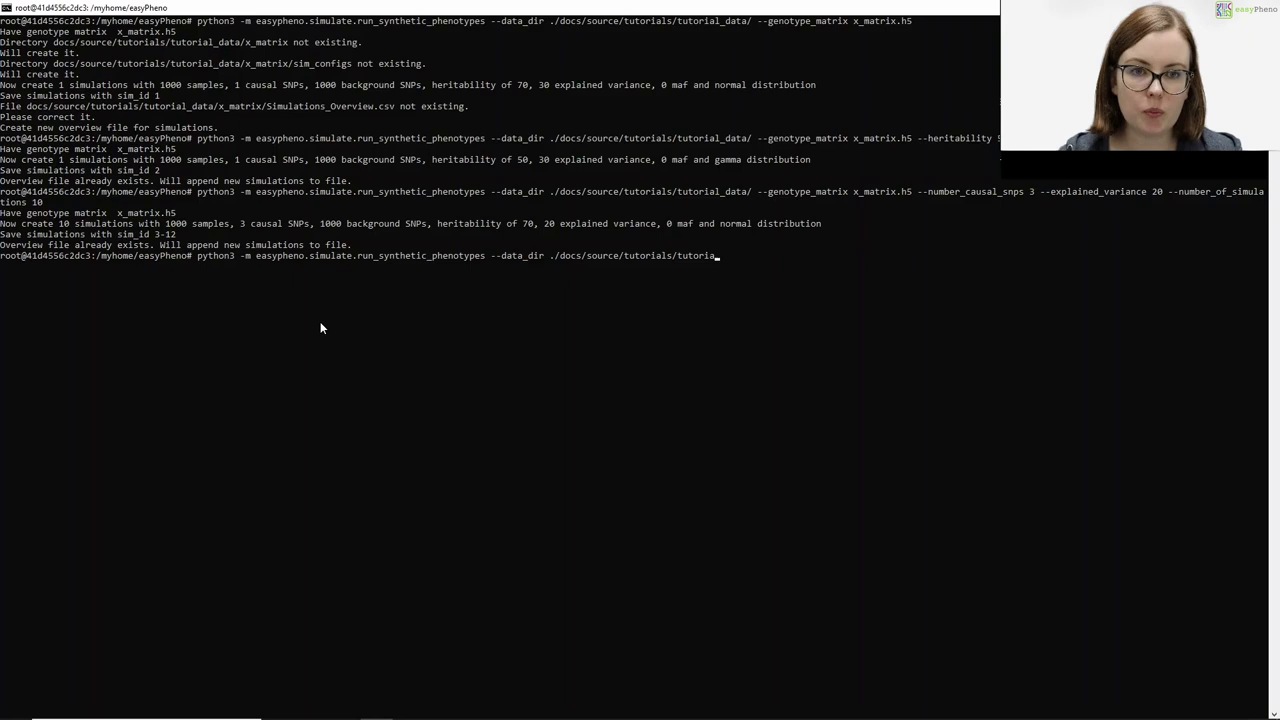
key(BackSpace)
key(BackSpace)
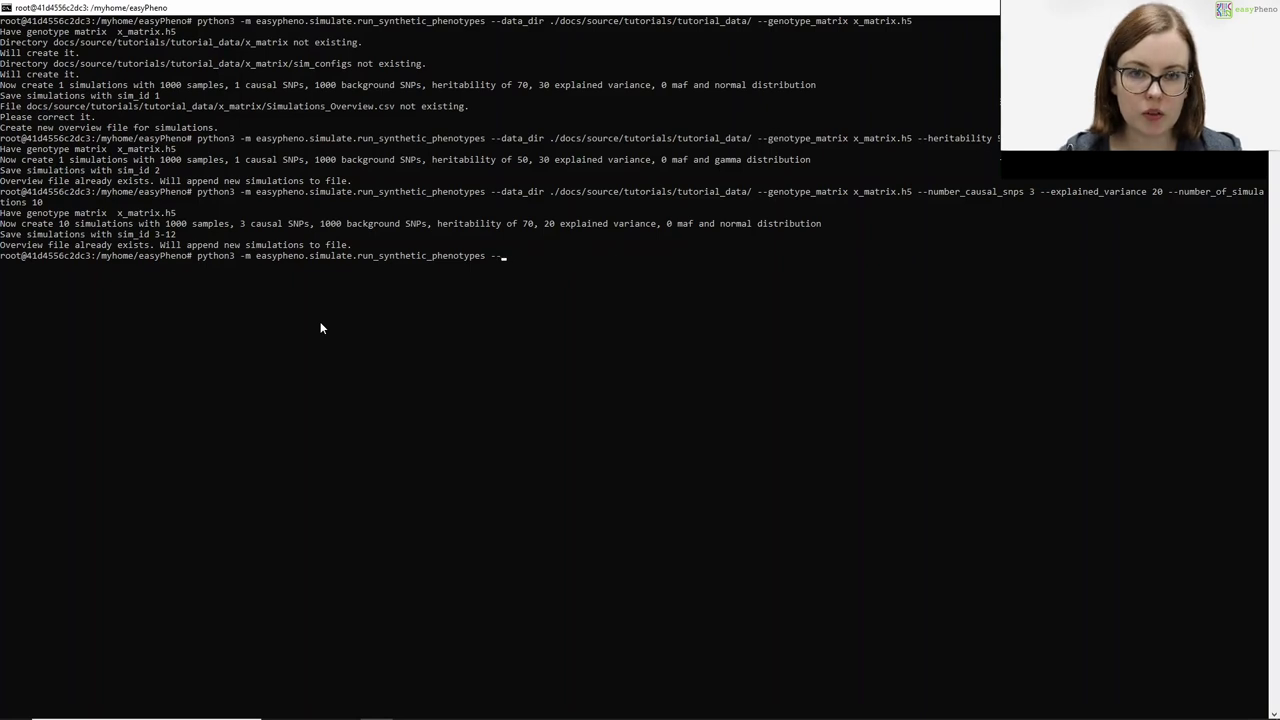
text(help)
key(Return)
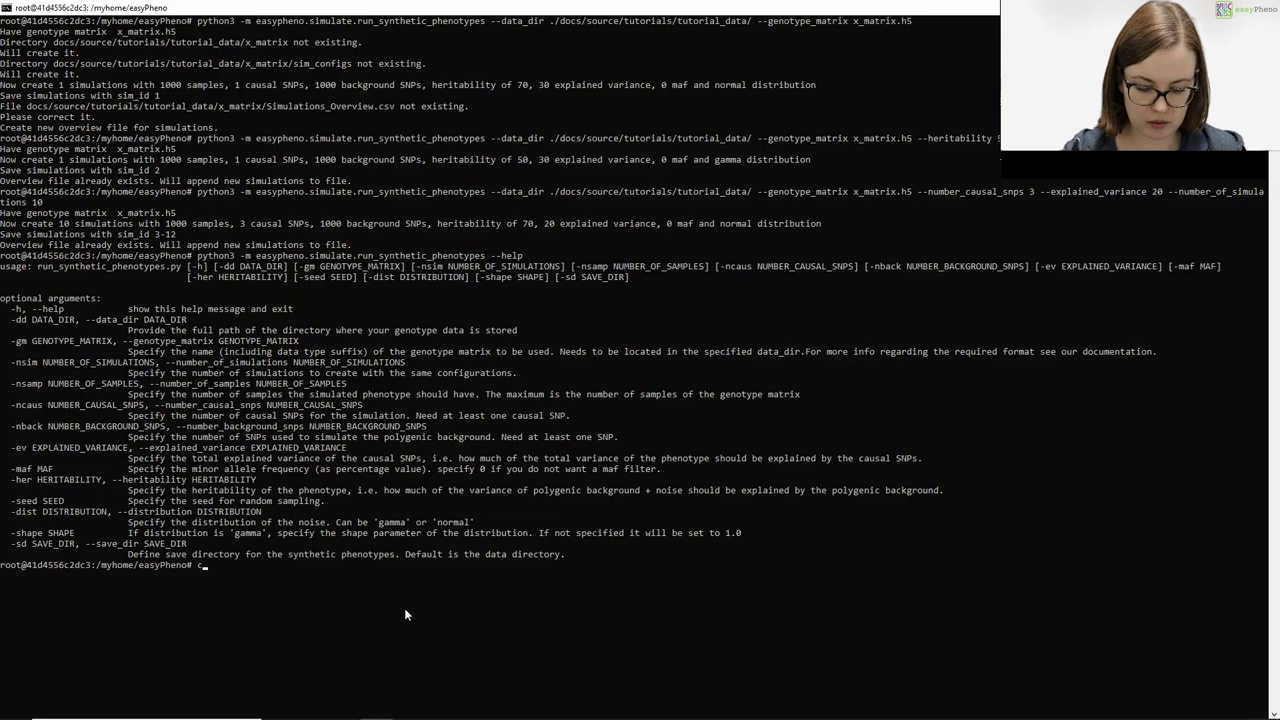
- Clear the screen, change into docs/source/tutorials/tutorial_data and list its files
text(clear)
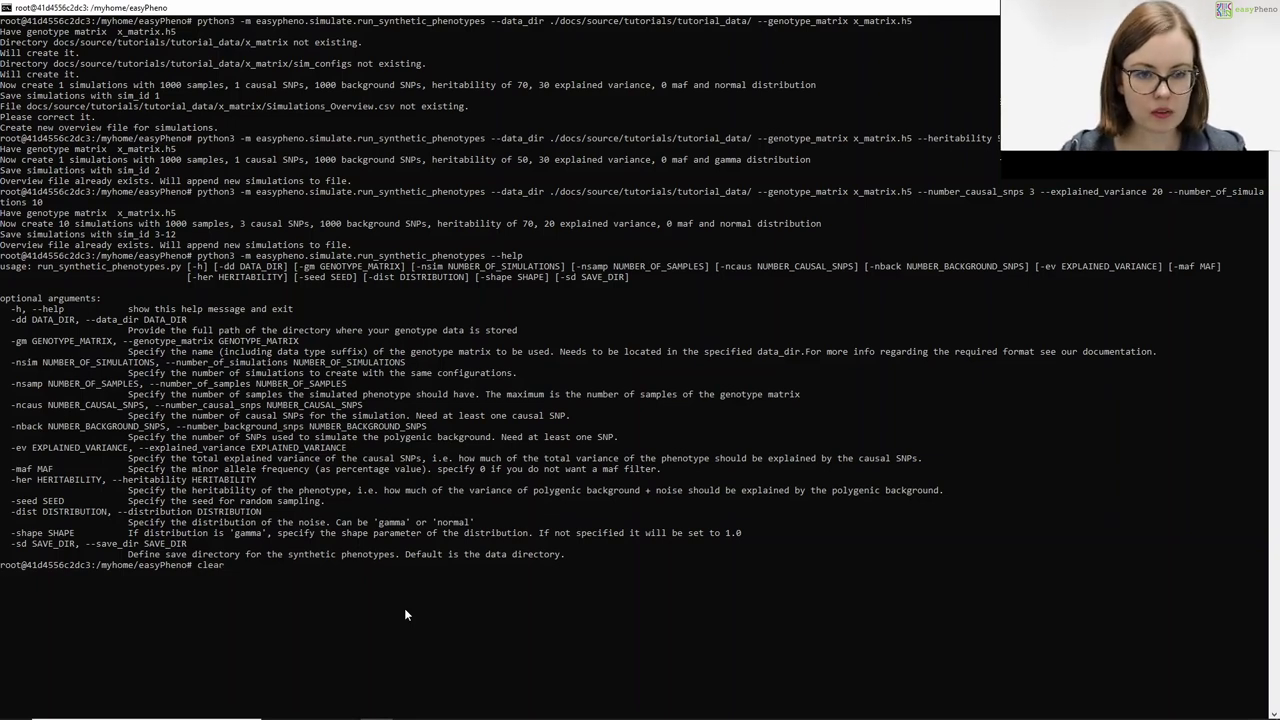
key(Return)
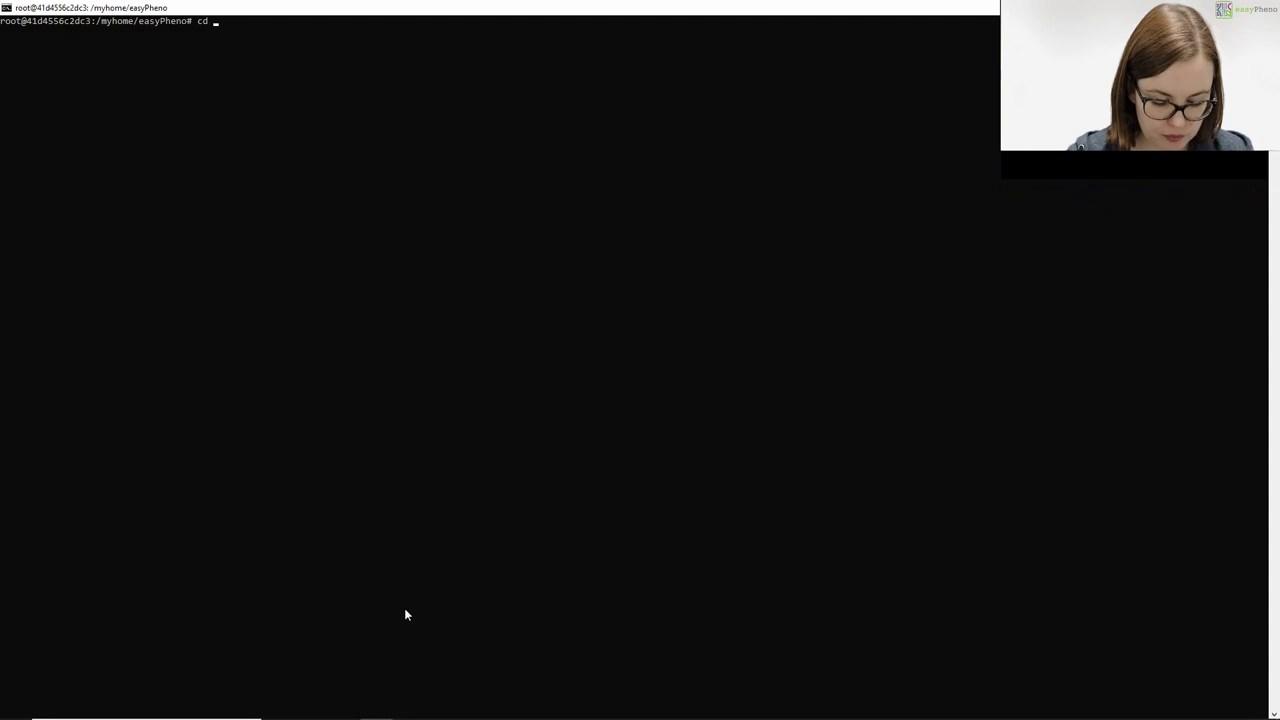
text(docs/source/)
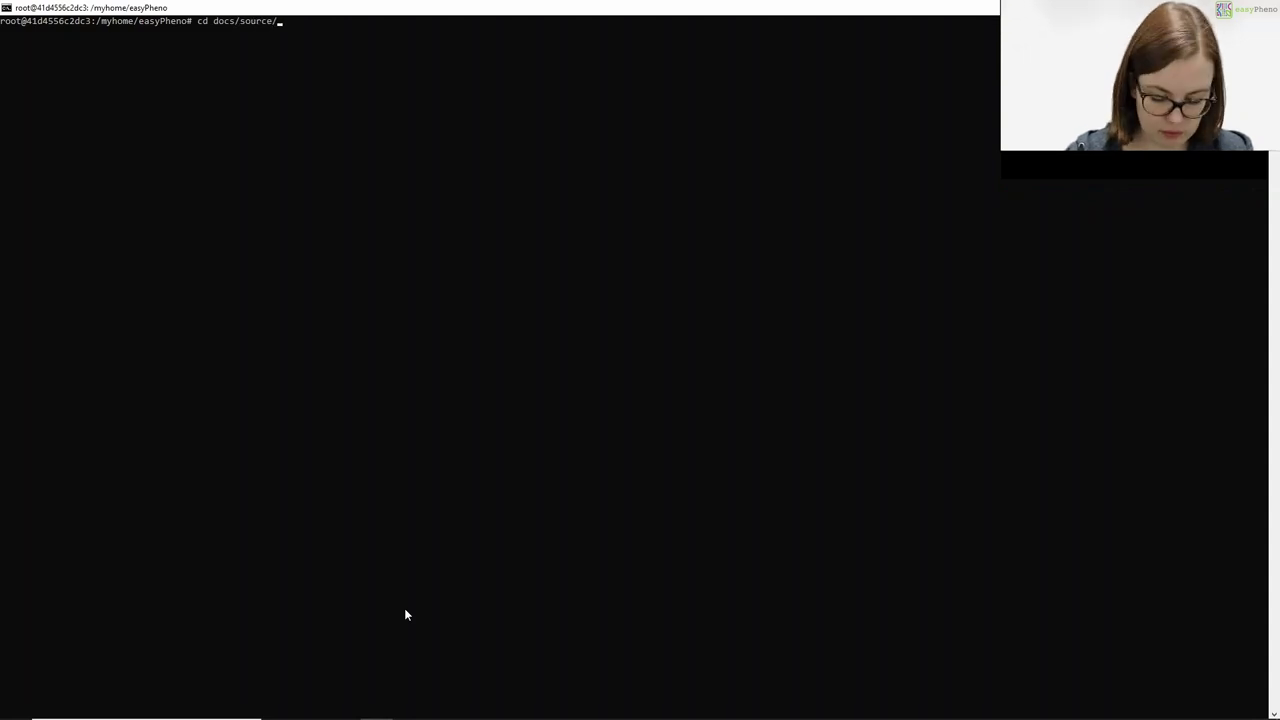
text(tutorials/tuto)
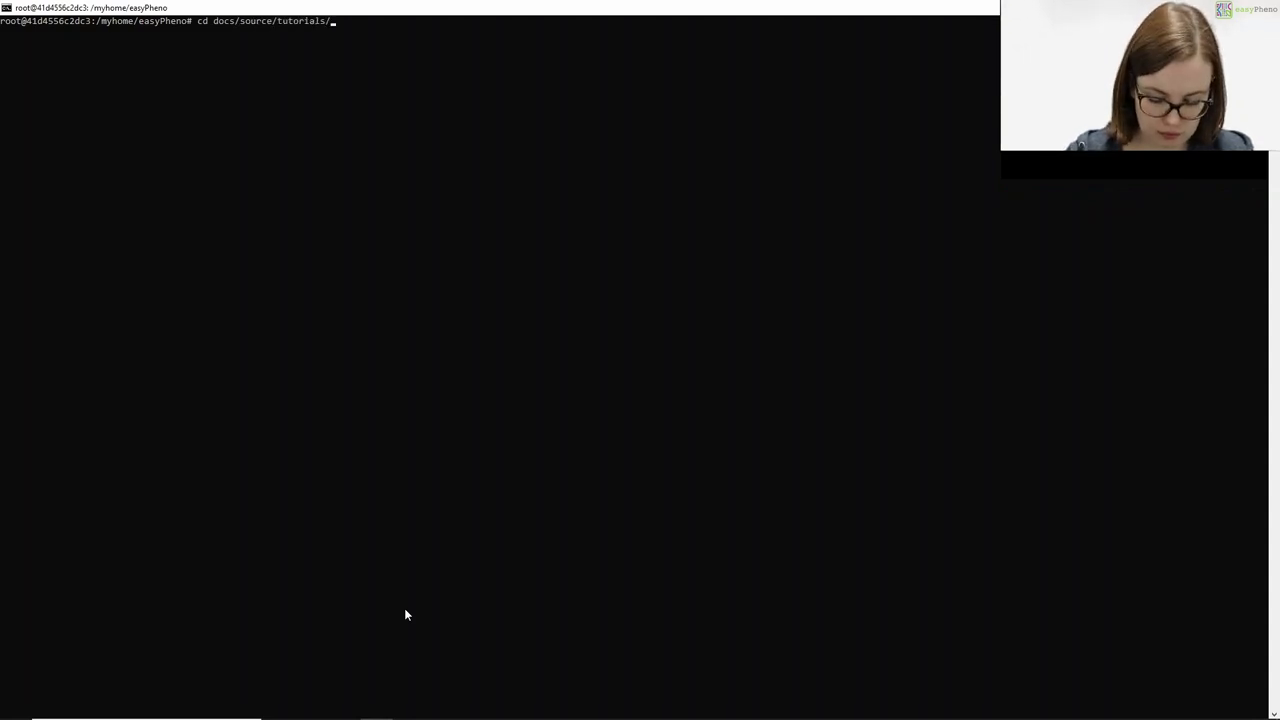
key(Tab)
key(Return)
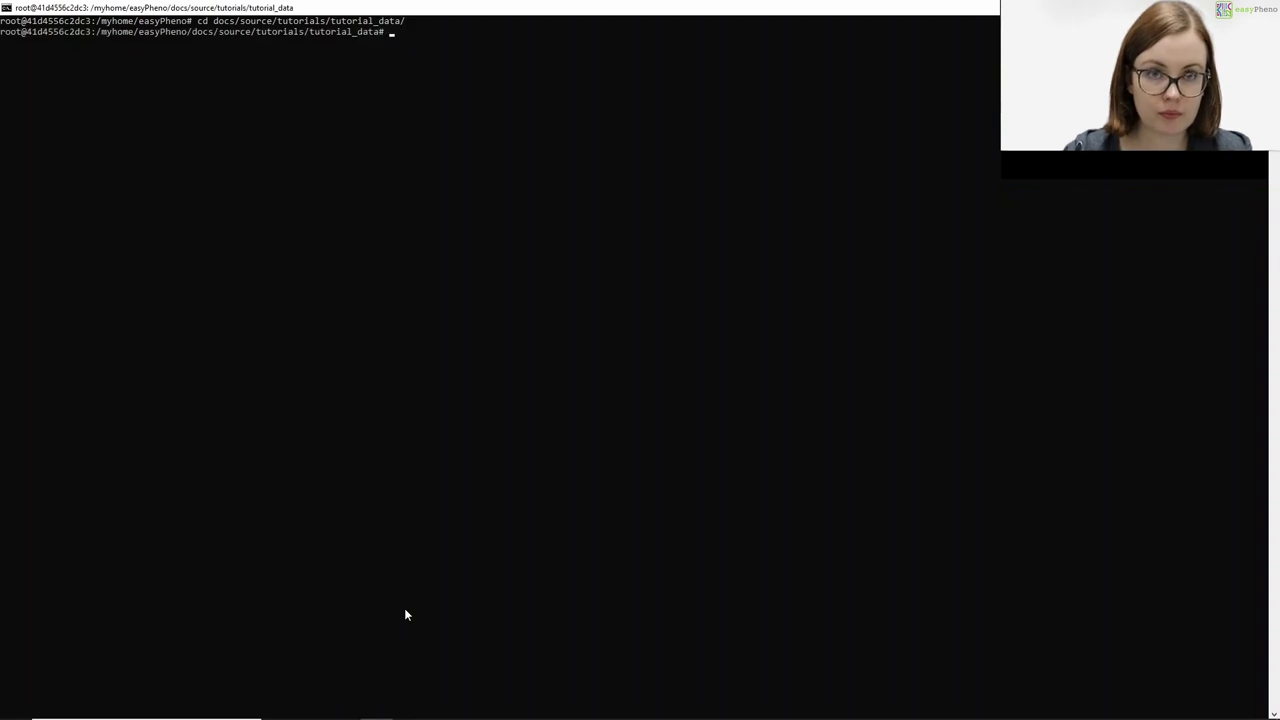
text(ls)
key(Return)
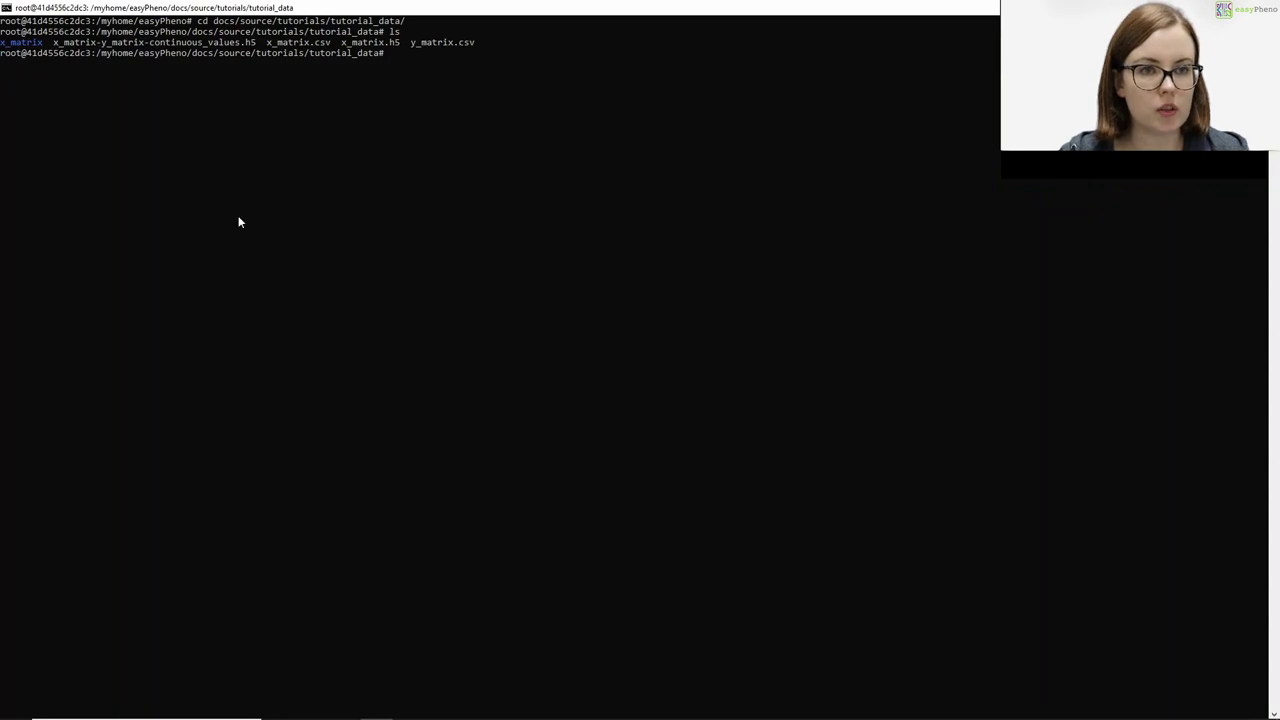
- Change into the x_matrix folder and list the generated simulation files
text(cd x_m)
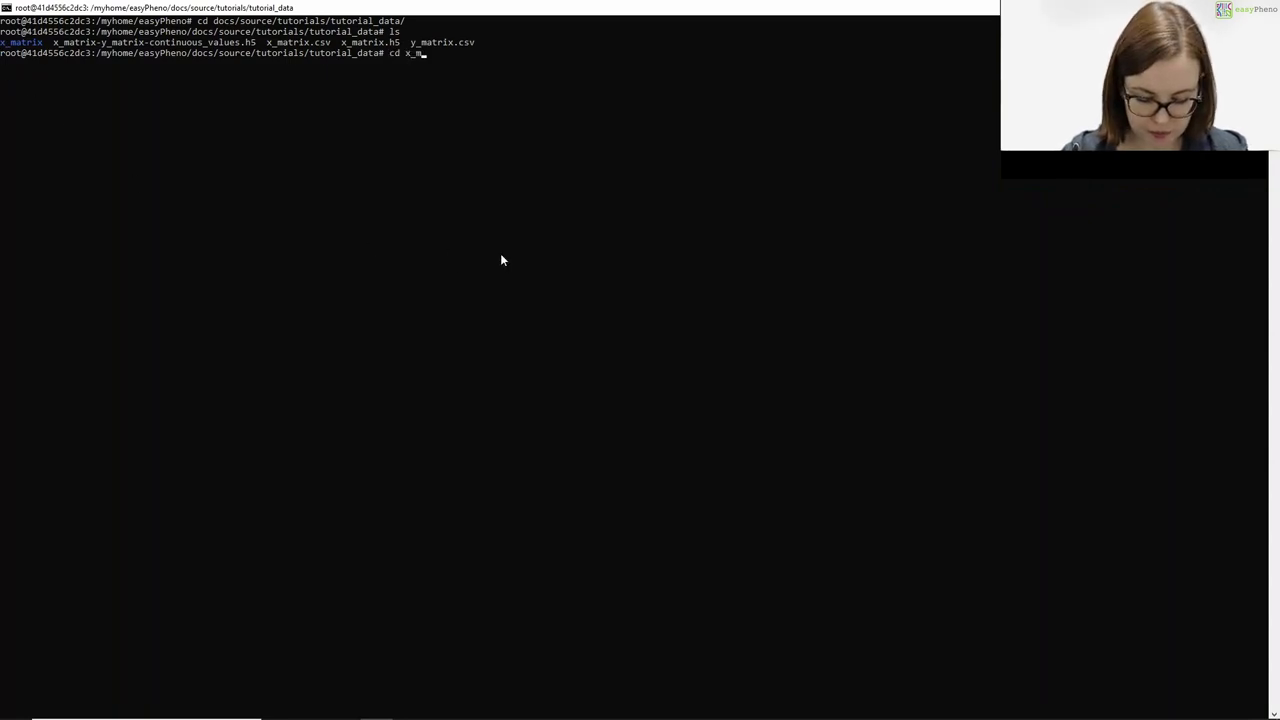
key(Tab)
key(Return)
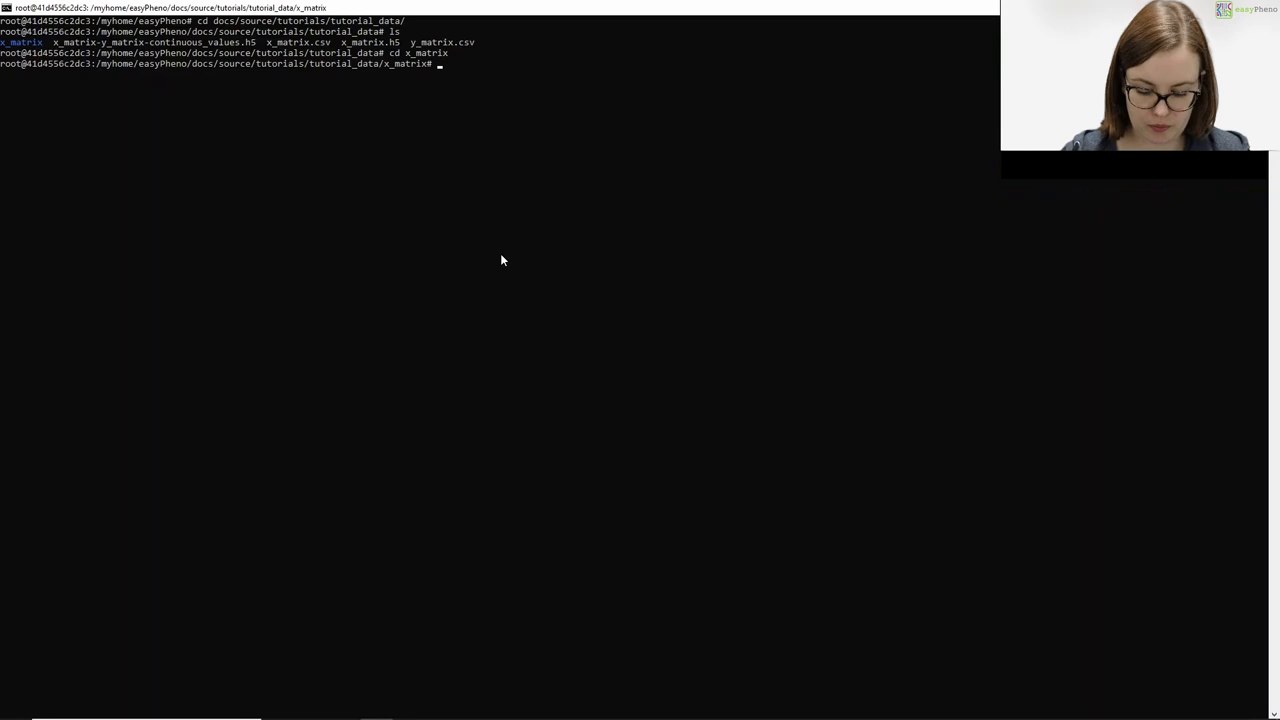
text(ls)
key(Return)
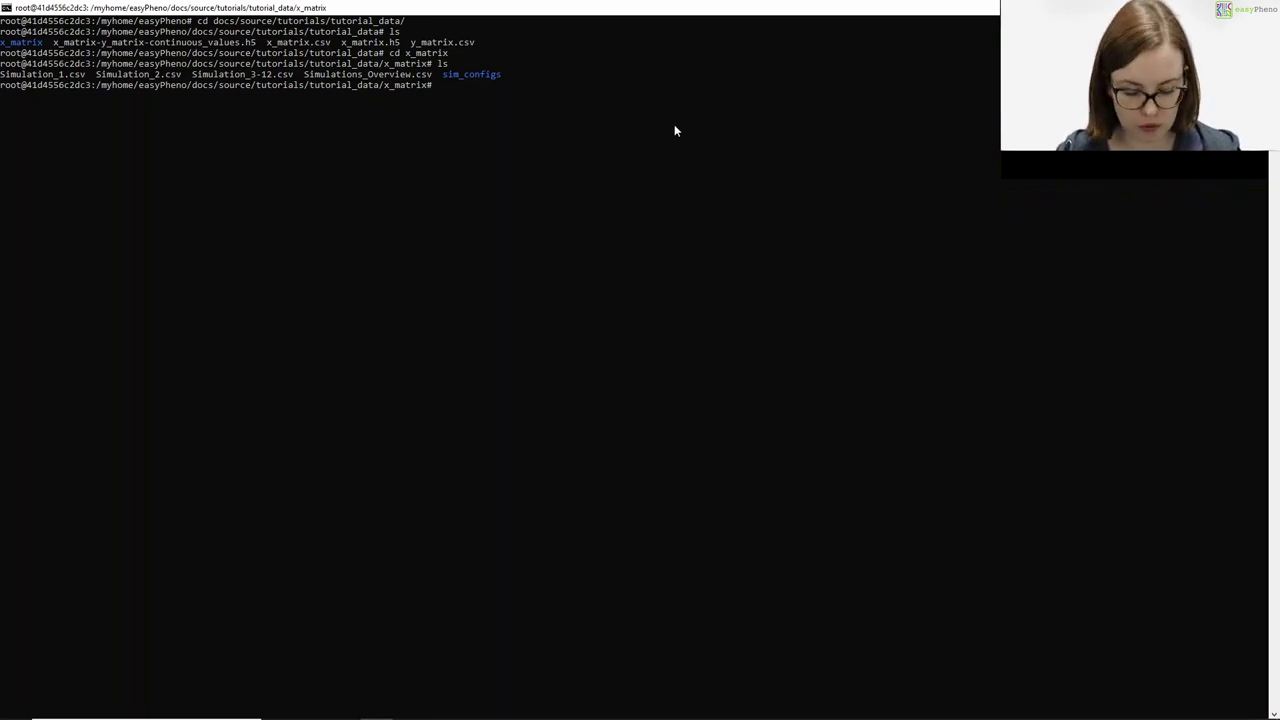
- Print Simulations_Overview.csv with cat to show the settings of simulations 1–12
text(cat Si)
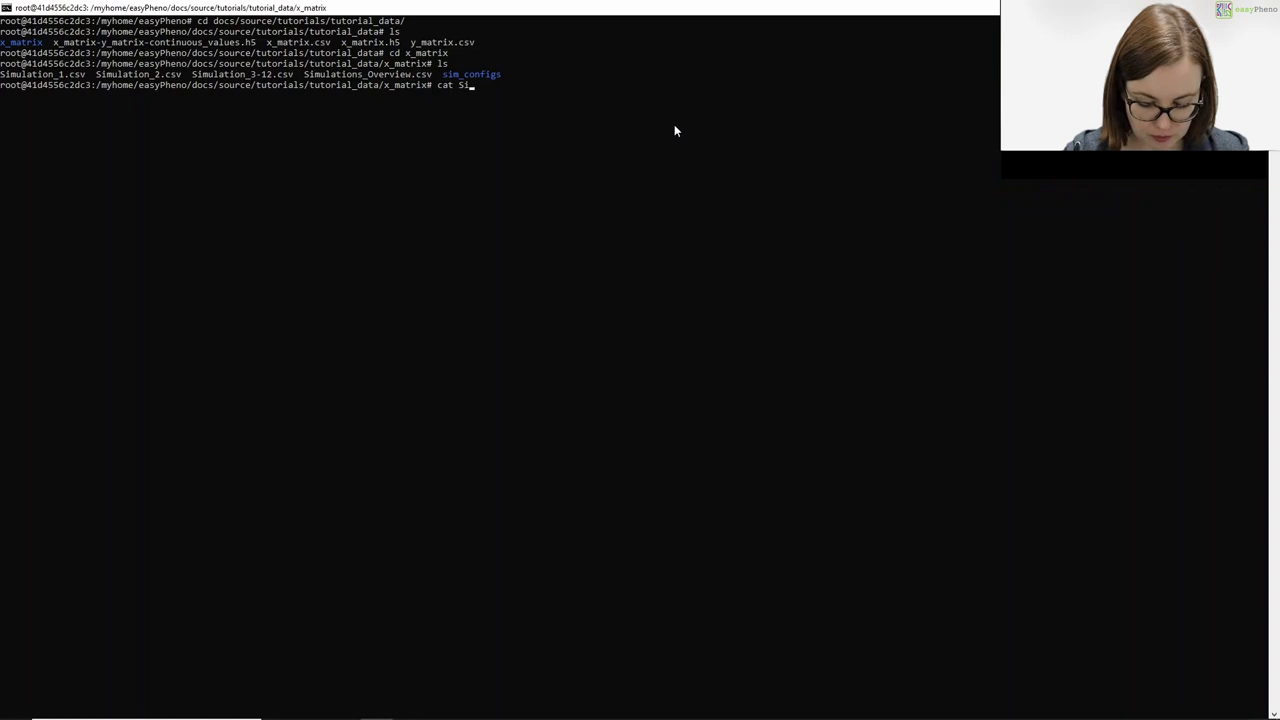
key(Tab)
text(s)
key(Tab)
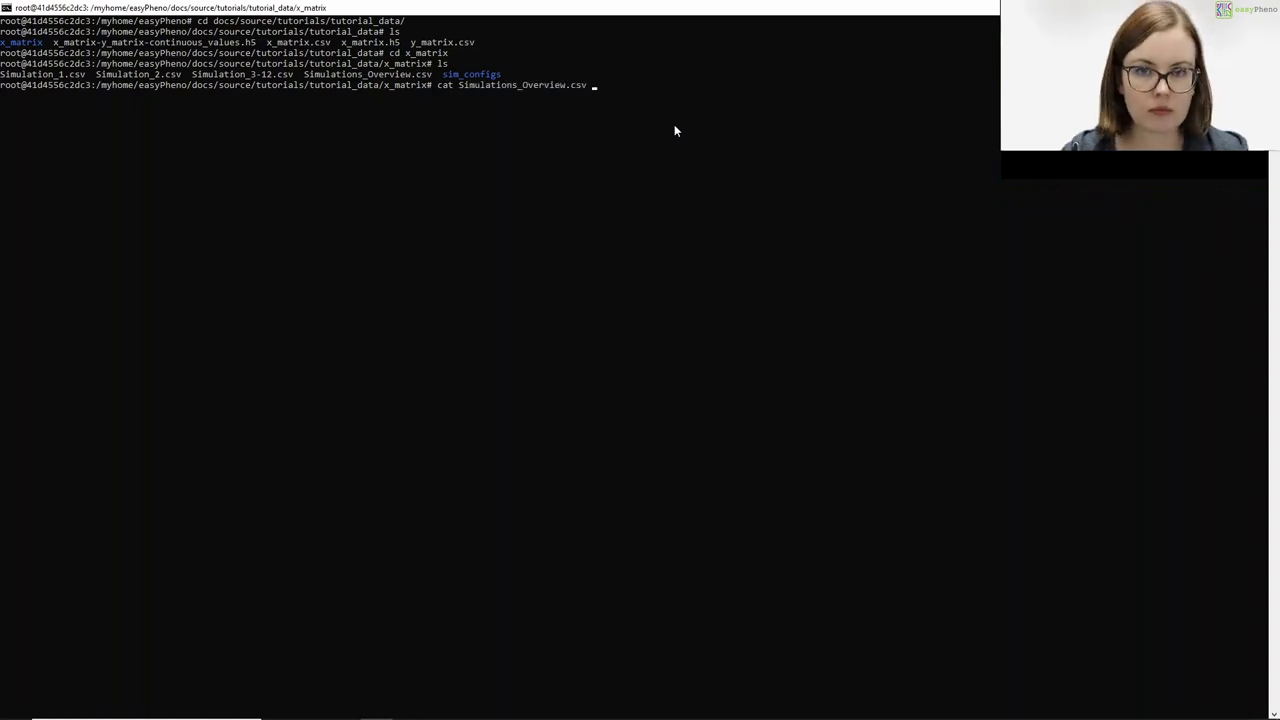
key(Return)
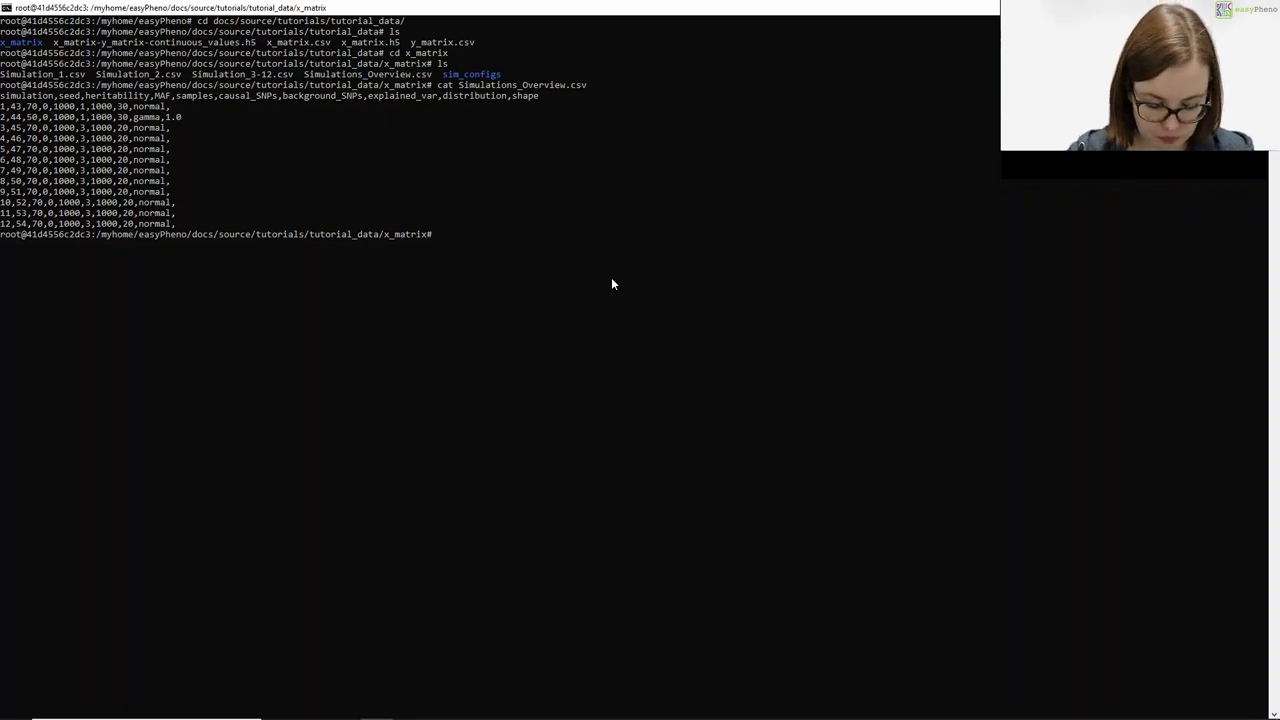
- Show the first 10 lines of Simulation_3-12.csv with head -10
text(head -)
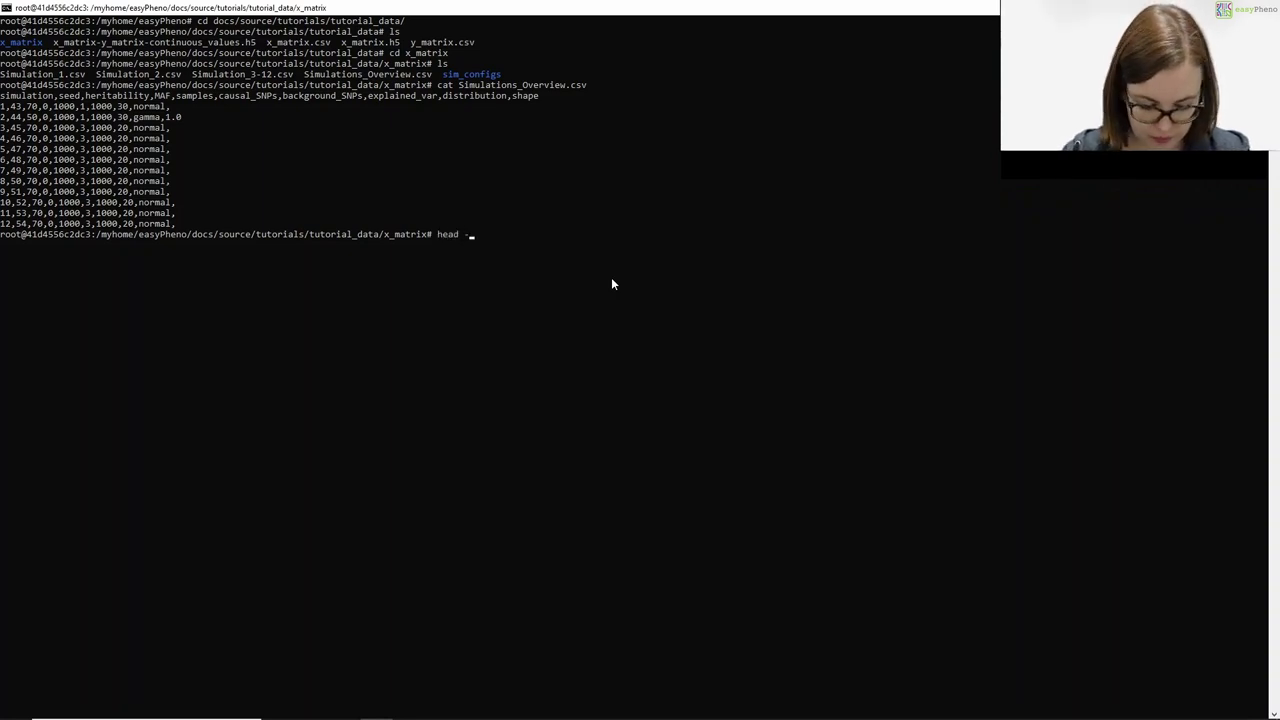
text(10 Simulation)
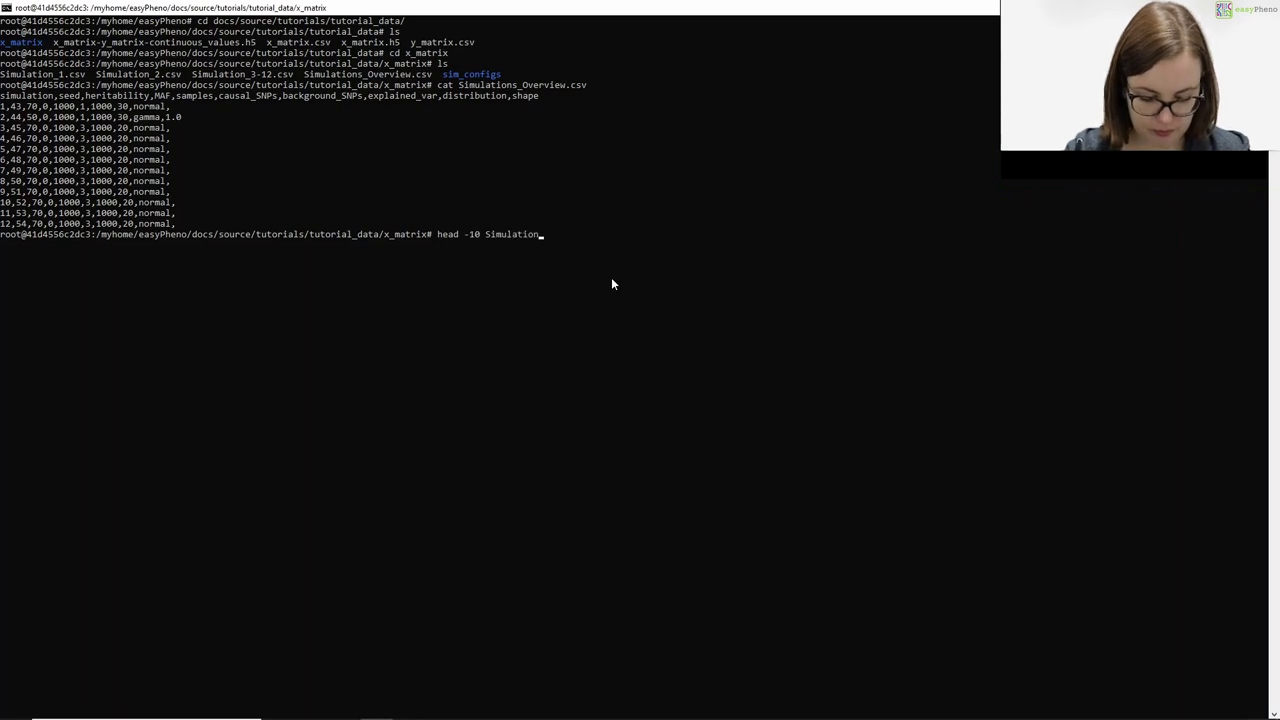
text(3)
key(BackSpace)
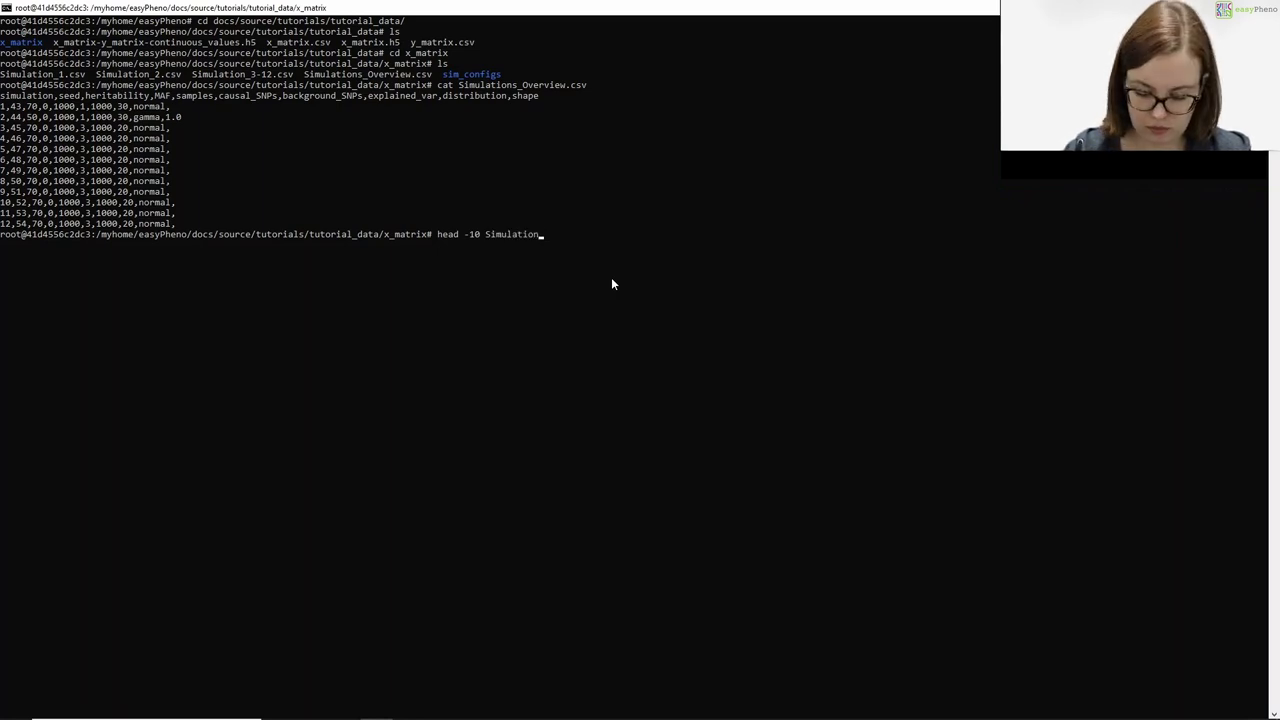
text(_3-12.csv)
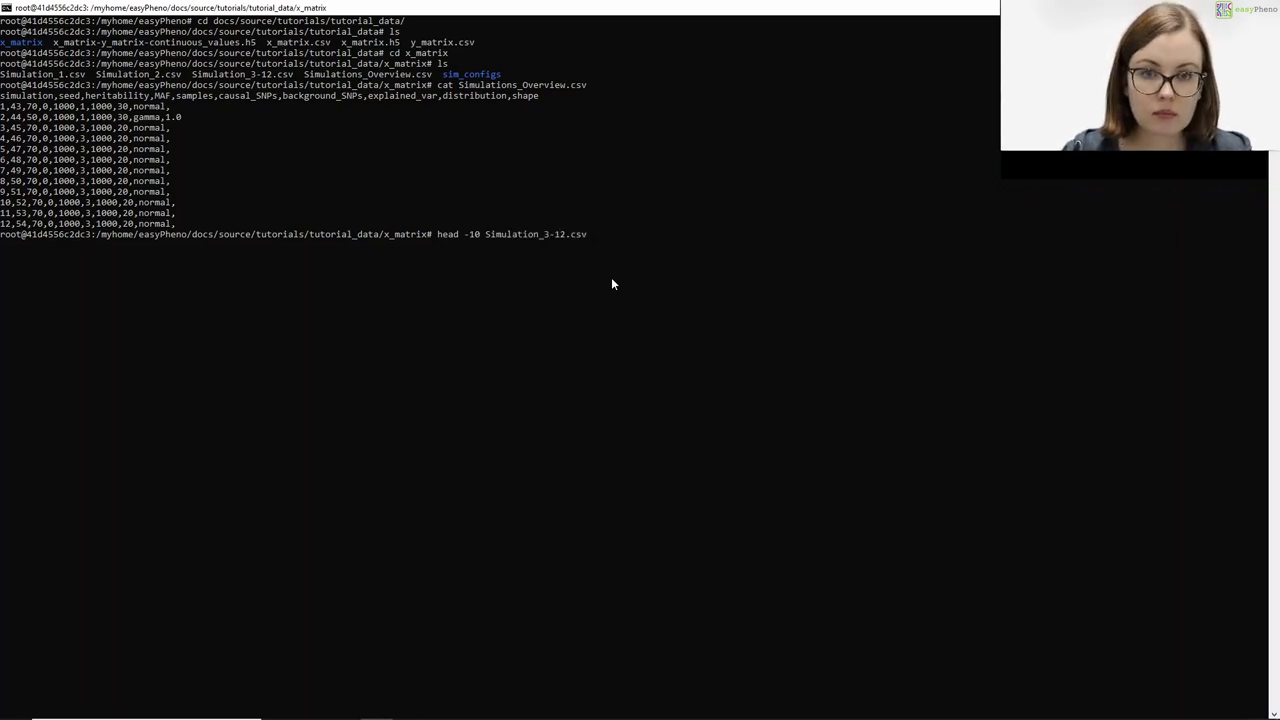
key(Return)
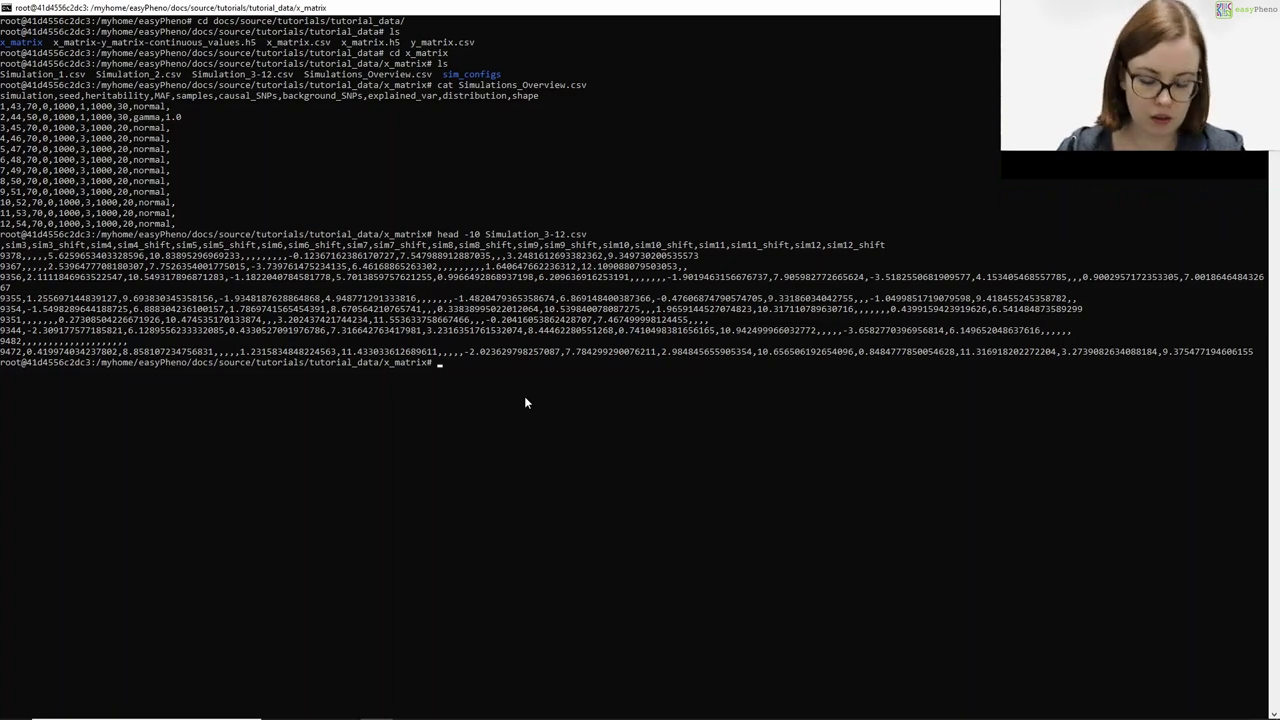
- Change into the sim_configs folder and list its files
text(cd )
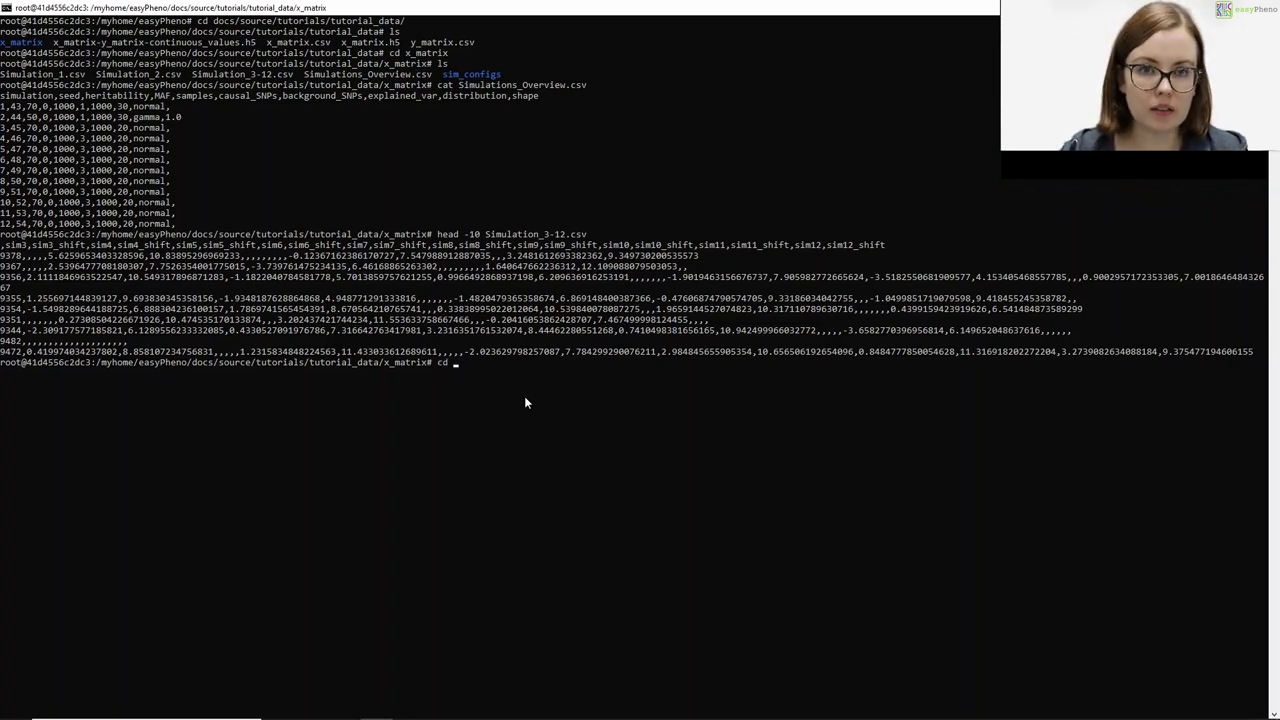
text(sim_configs/)
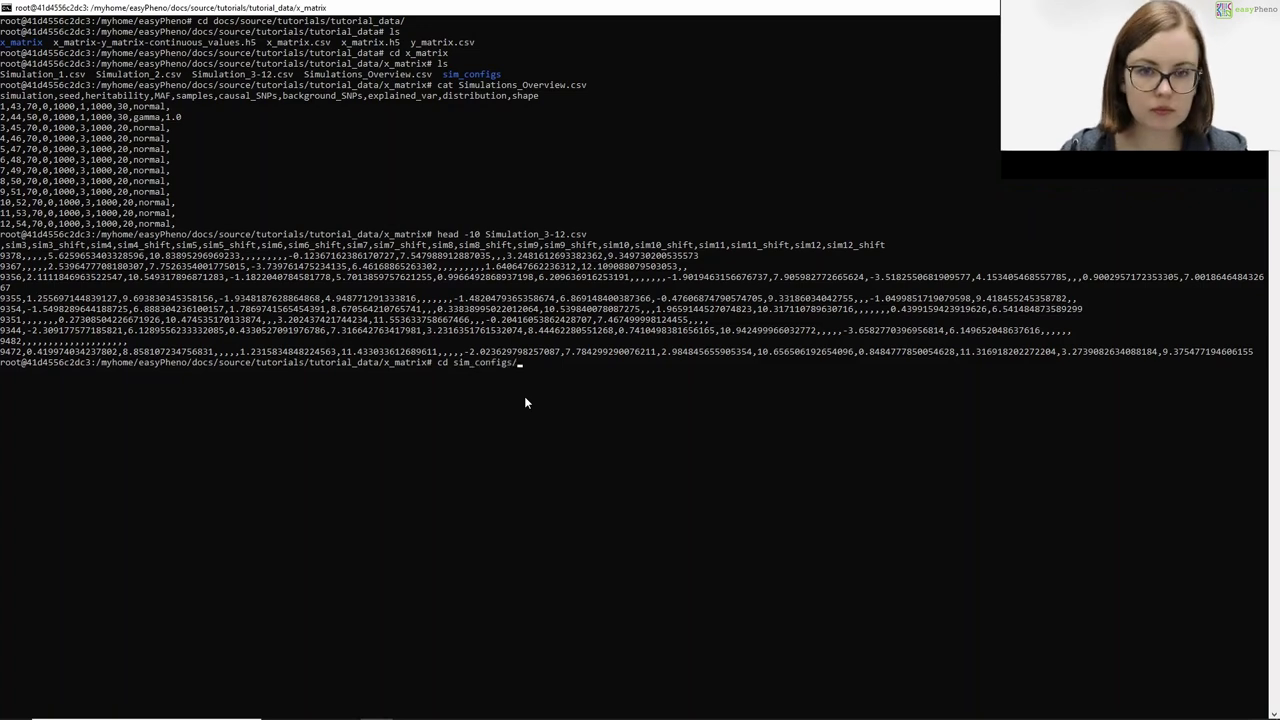
key(Return)
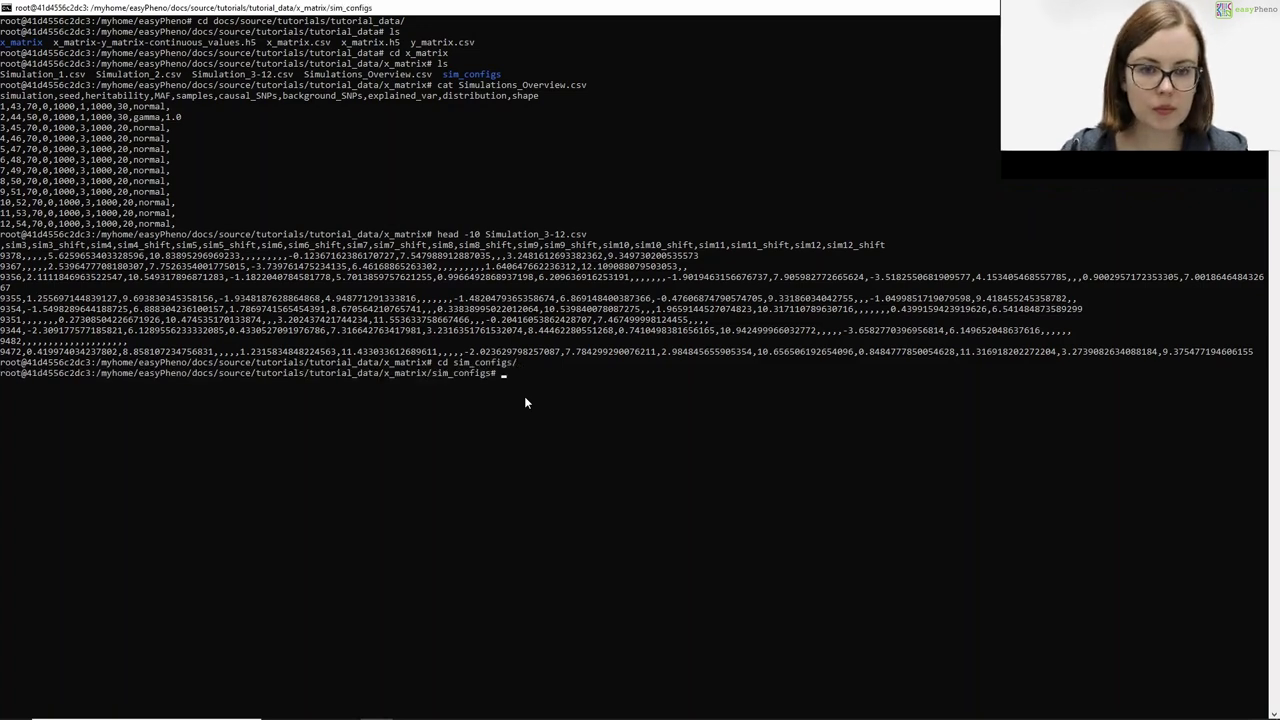
text(ls)
key(Return)
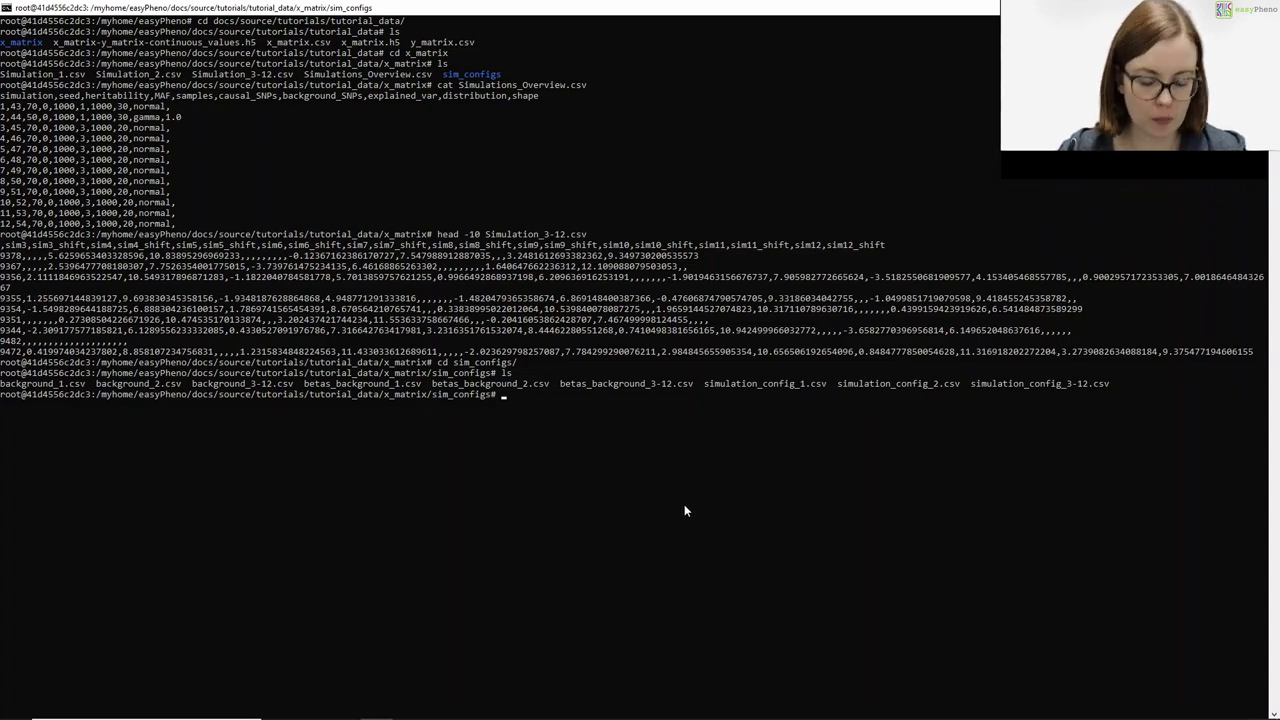
- Show the first 10 lines of background_1.csv with head -10
text(head ba)
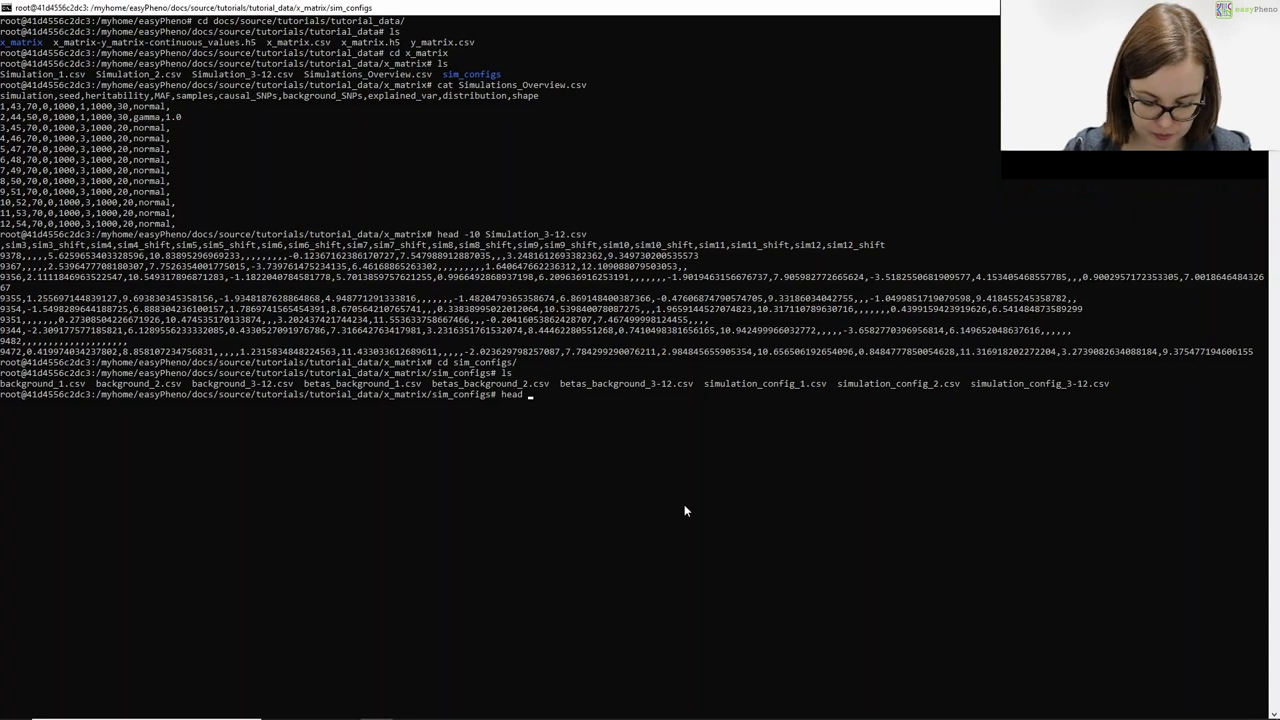
key(BackSpace)
key(BackSpace)
key(BackSpace)
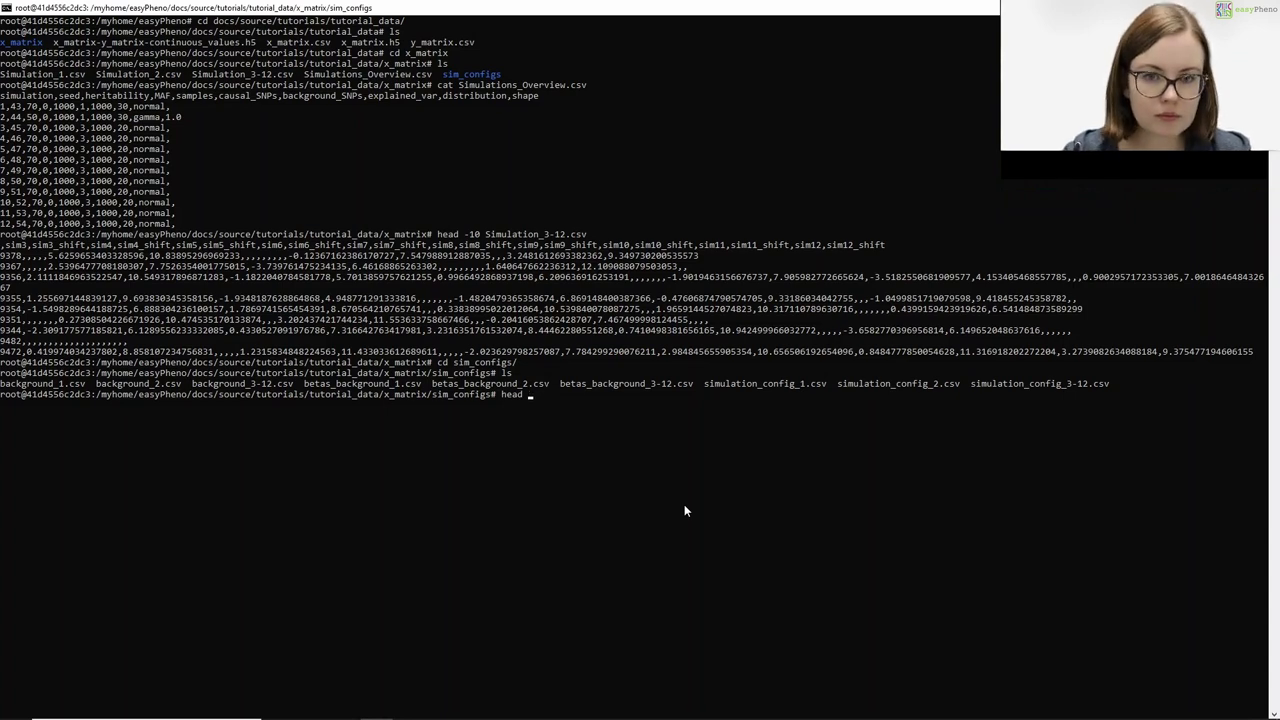
text(-10 ba)
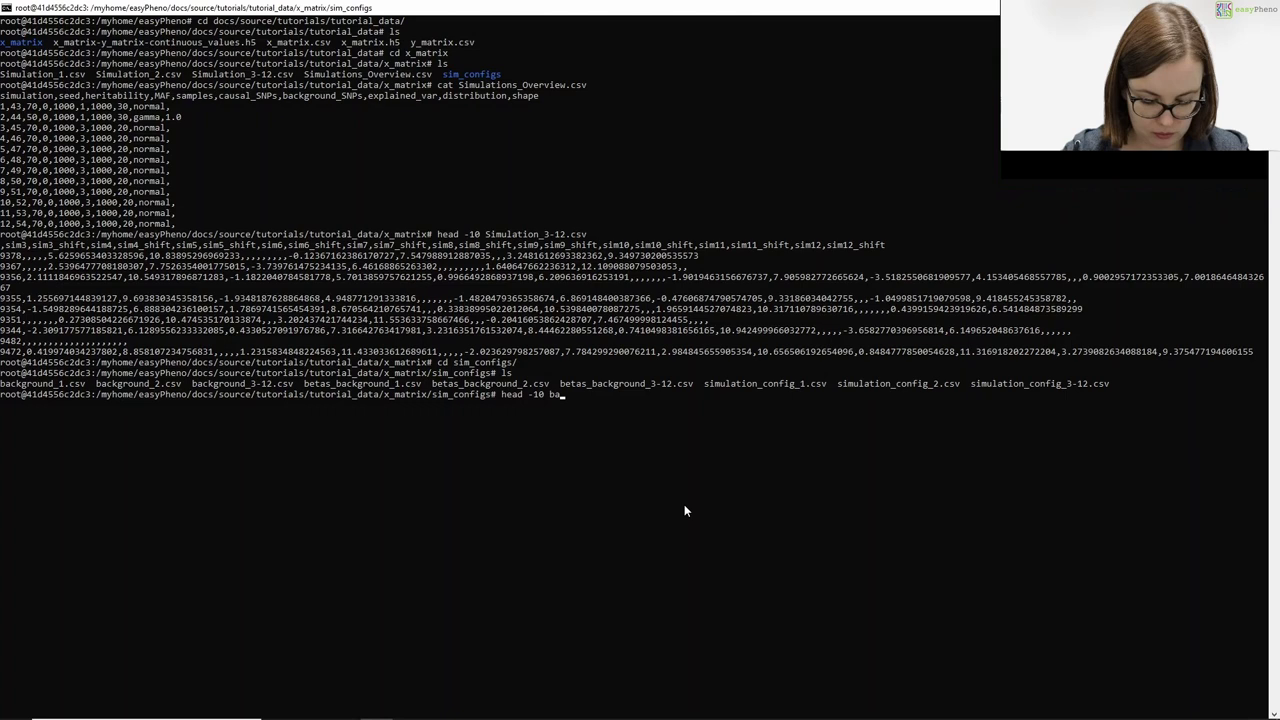
key(Tab)
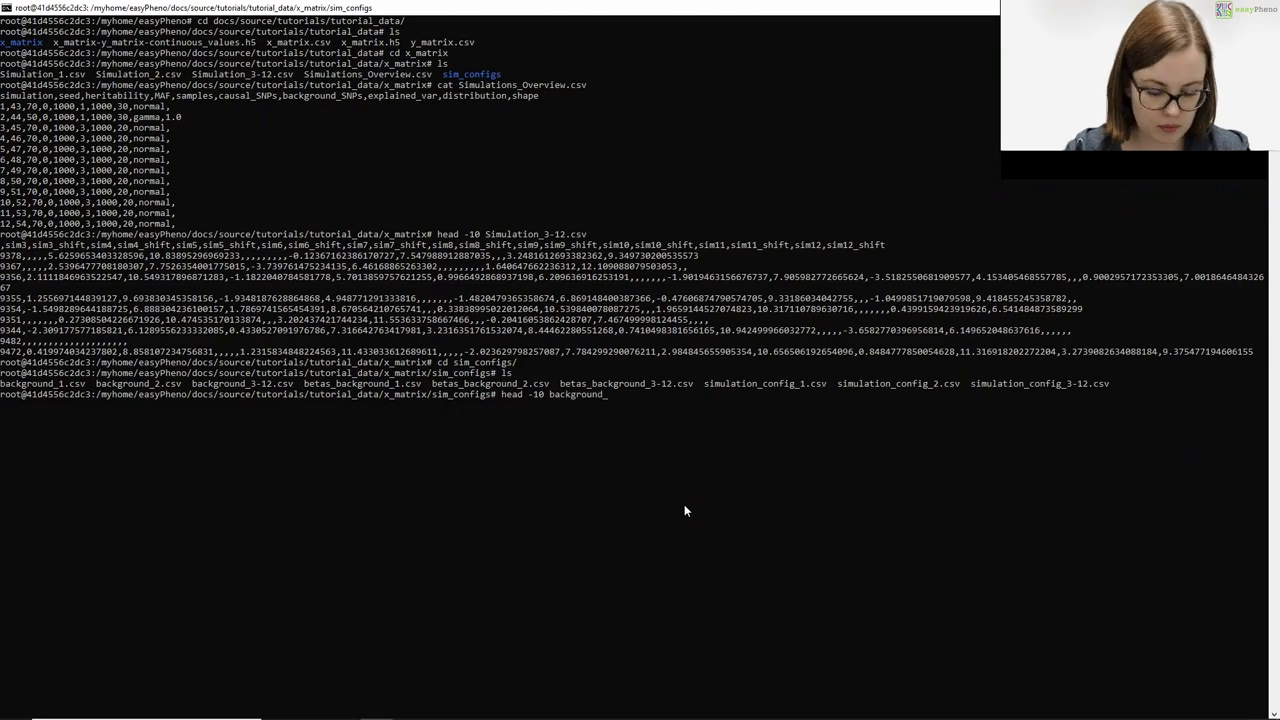
text(1)
key(Tab)
key(Return)
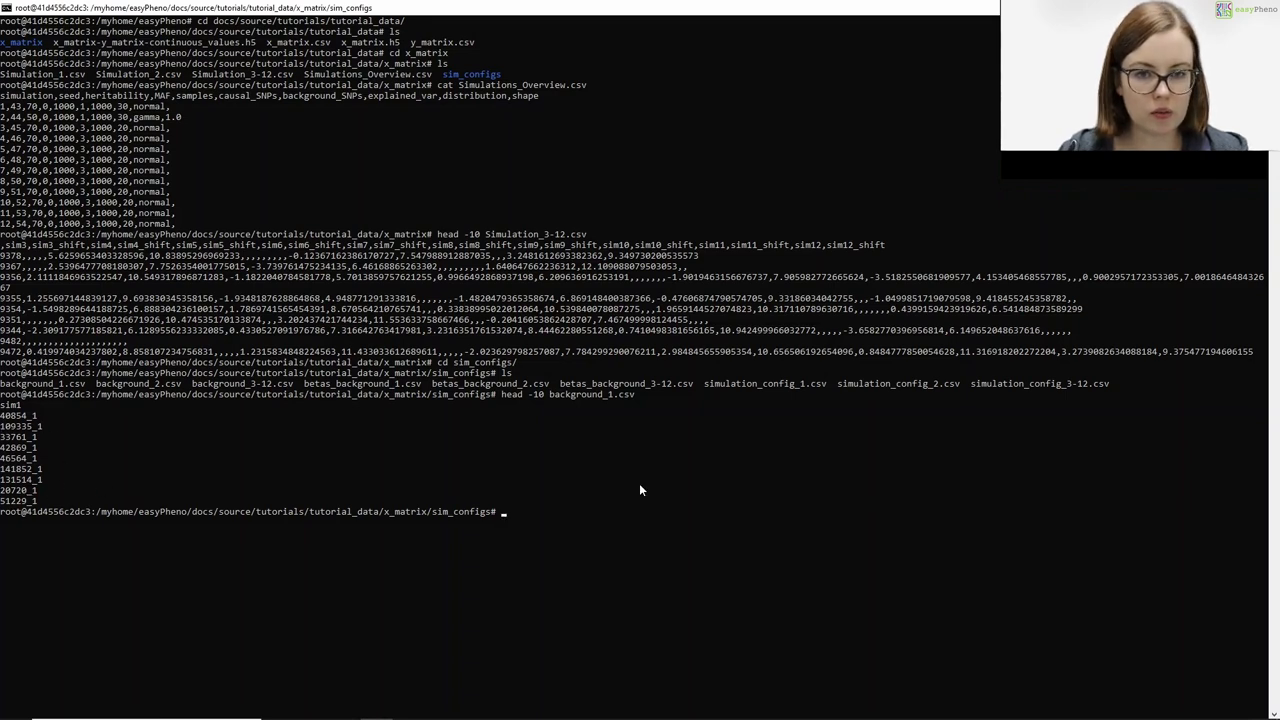
- Show the first 10 lines of betas_background_1.csv with head -10
text(head -)
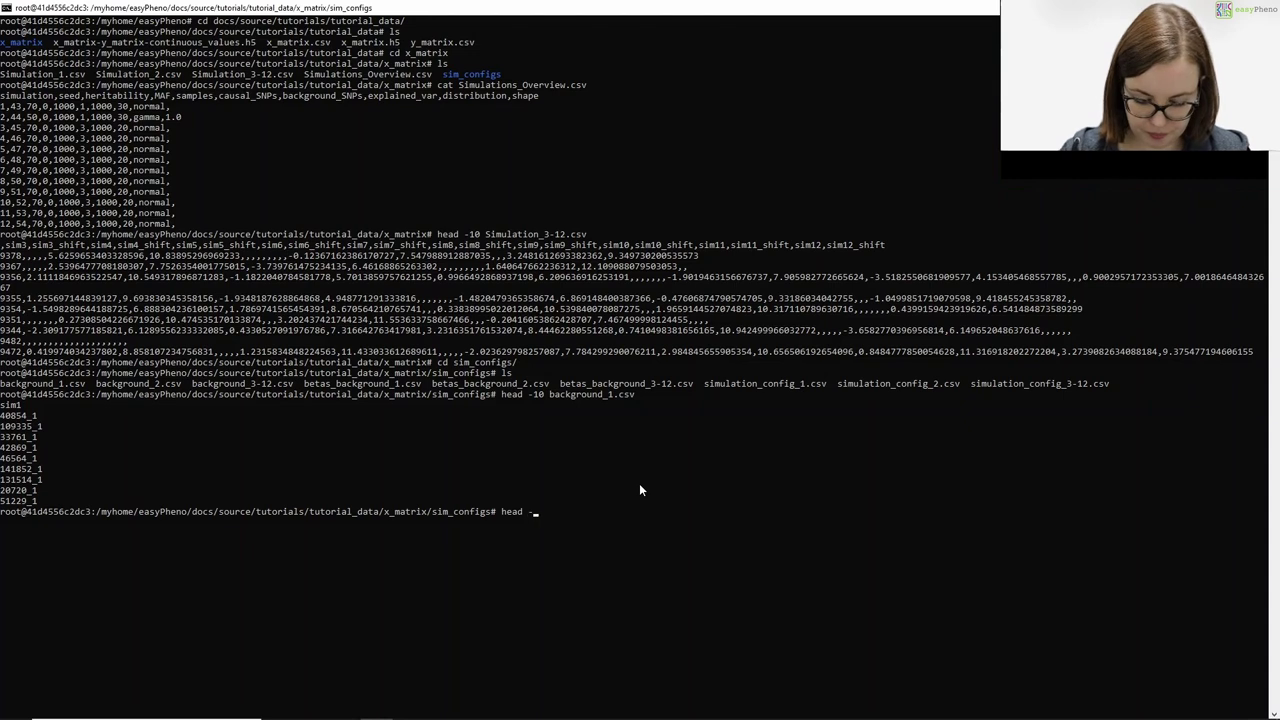
text(10 be)
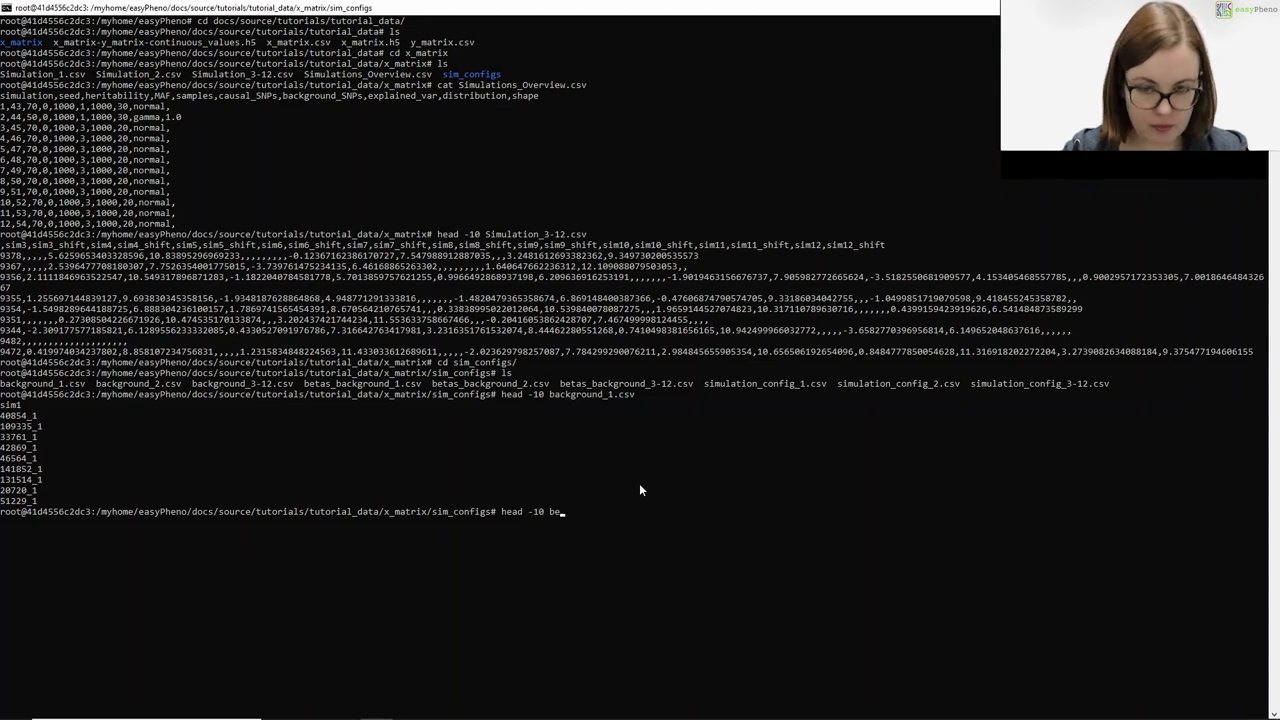
key(Tab)
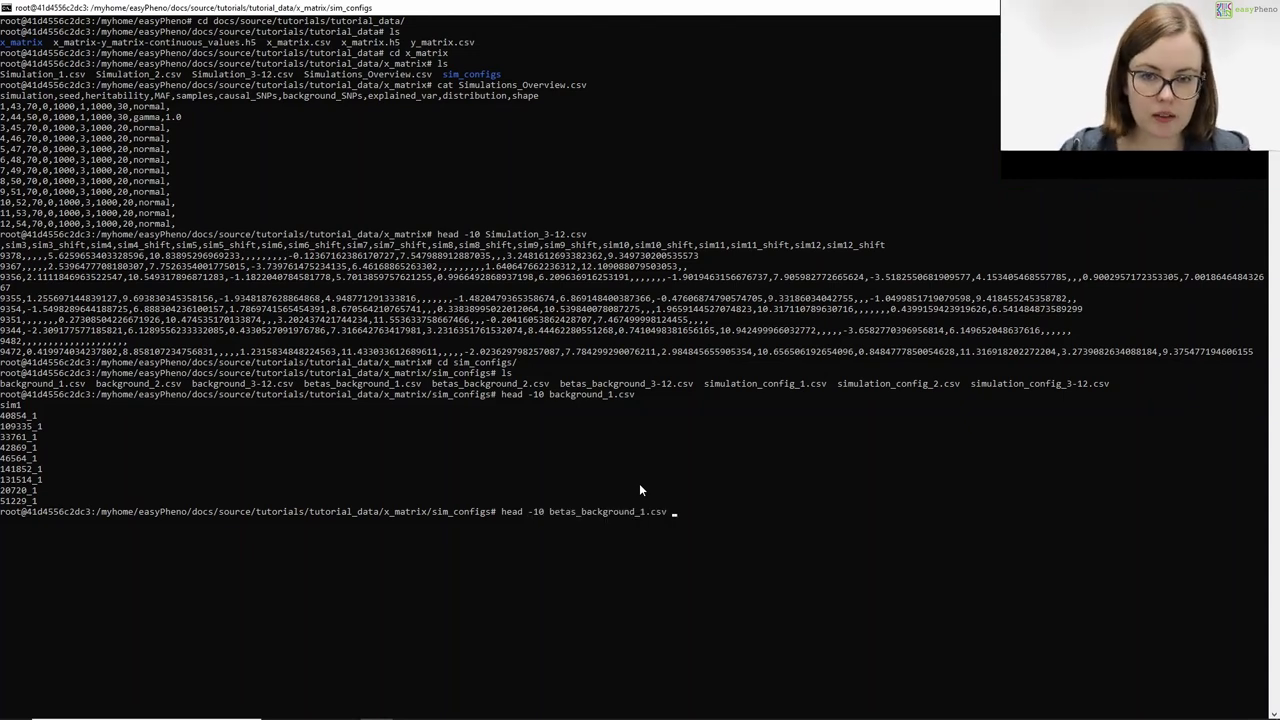
key(Return)
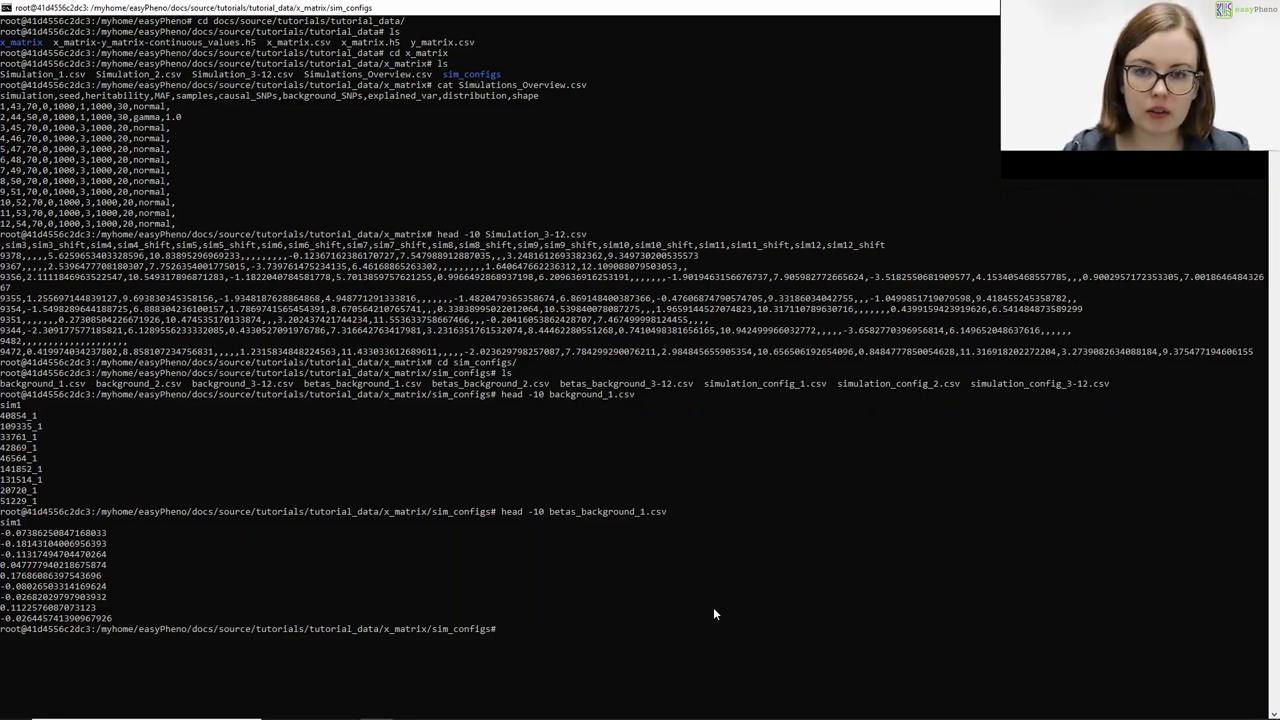
- Print simulation_config_3-12.csv with cat and scroll through the sims 3–12 configurations
text(cat sim)
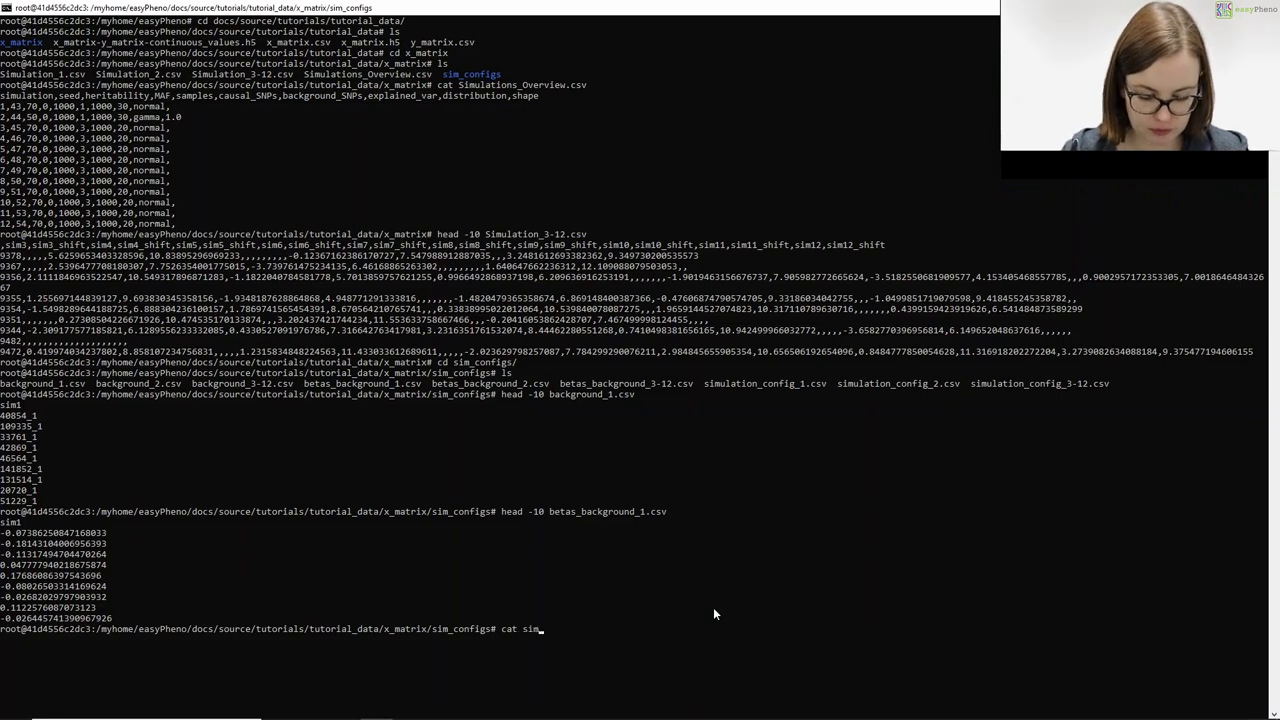
key(Tab)
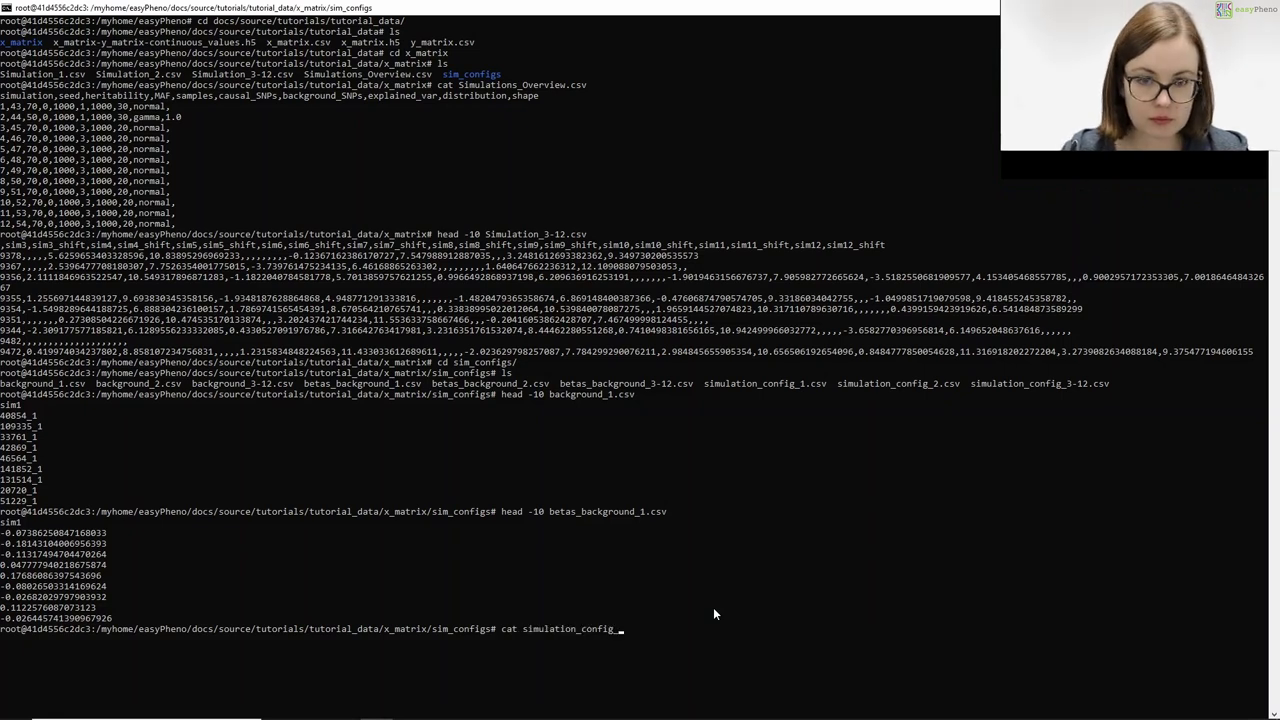
text(3)
key(Tab)
key(Return)
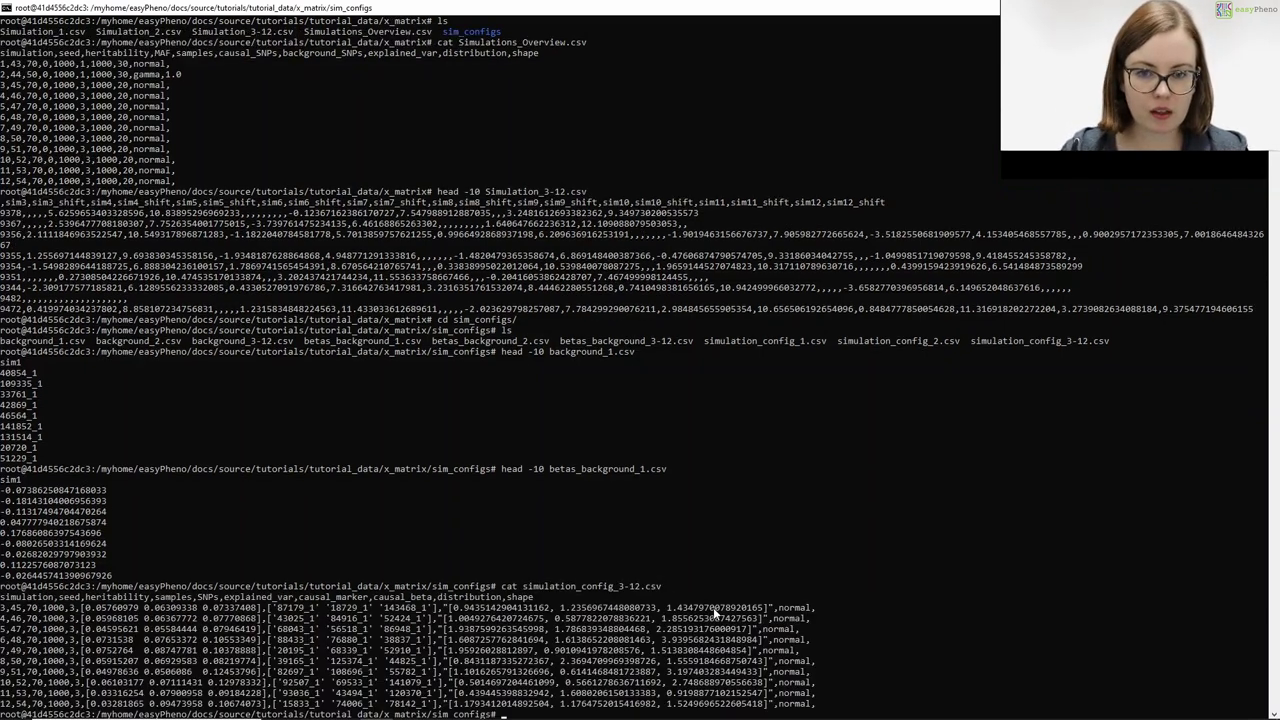
scroll(673, 562, down, 6)
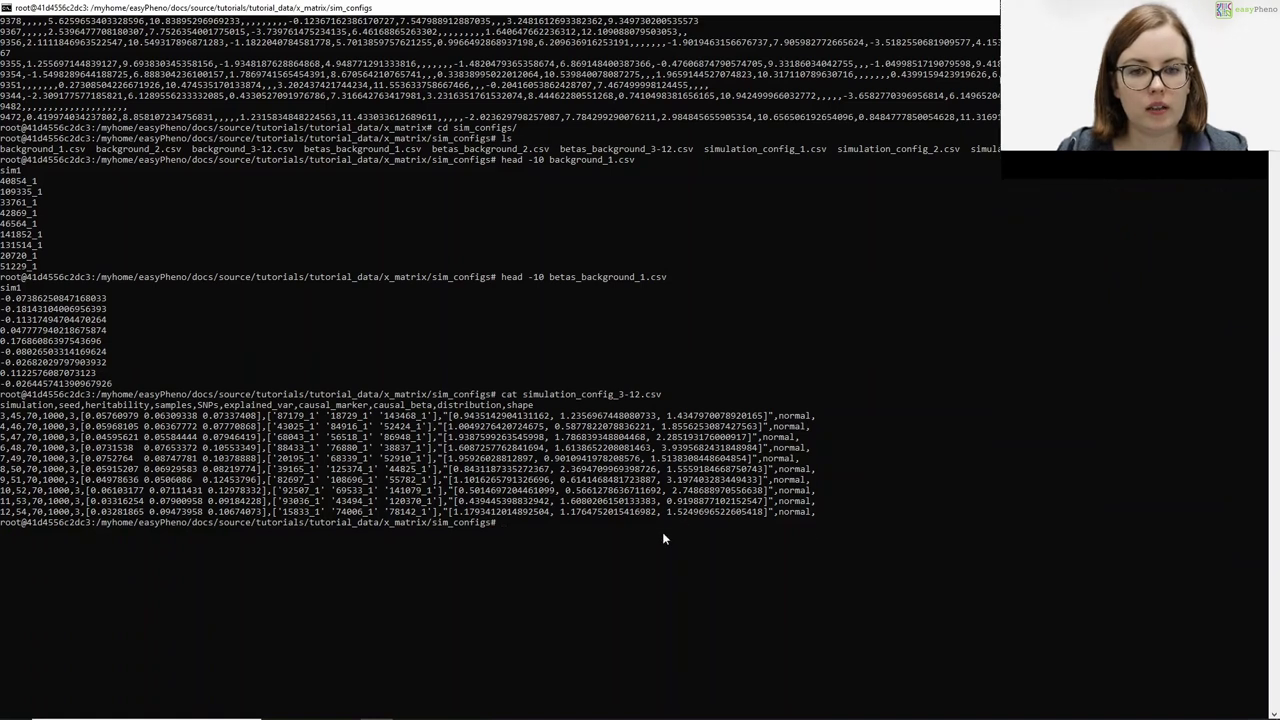